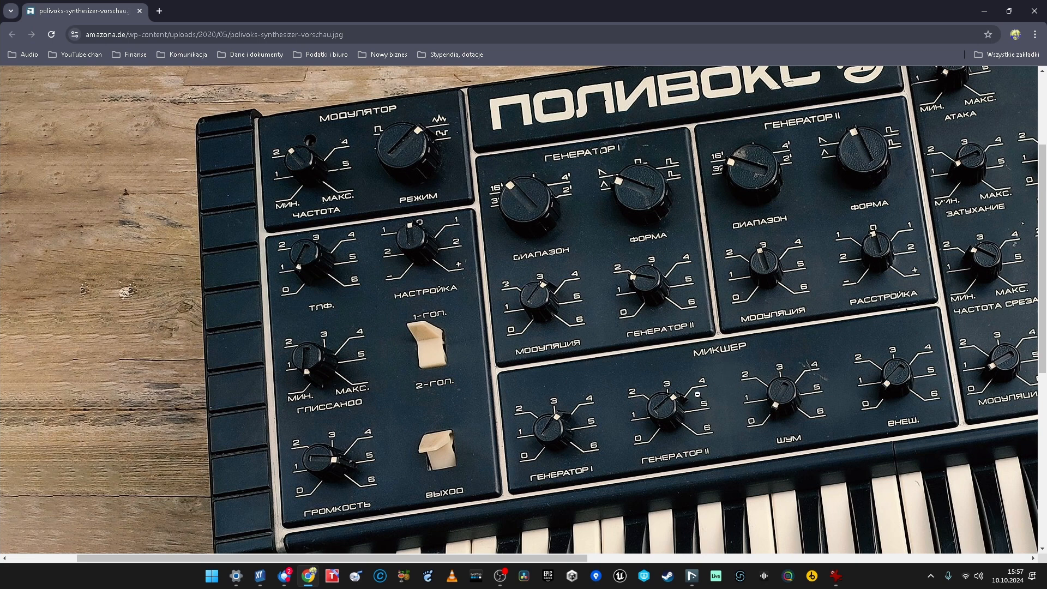
Examine the modulator, oscillator, mixer, filter and amp sections in the enlarged Polivoks synthesizer photo, and return to the full image.
{"action": "left_click", "coordinate": [725, 401]}
{"action": "left_click", "coordinate": [623, 162]}
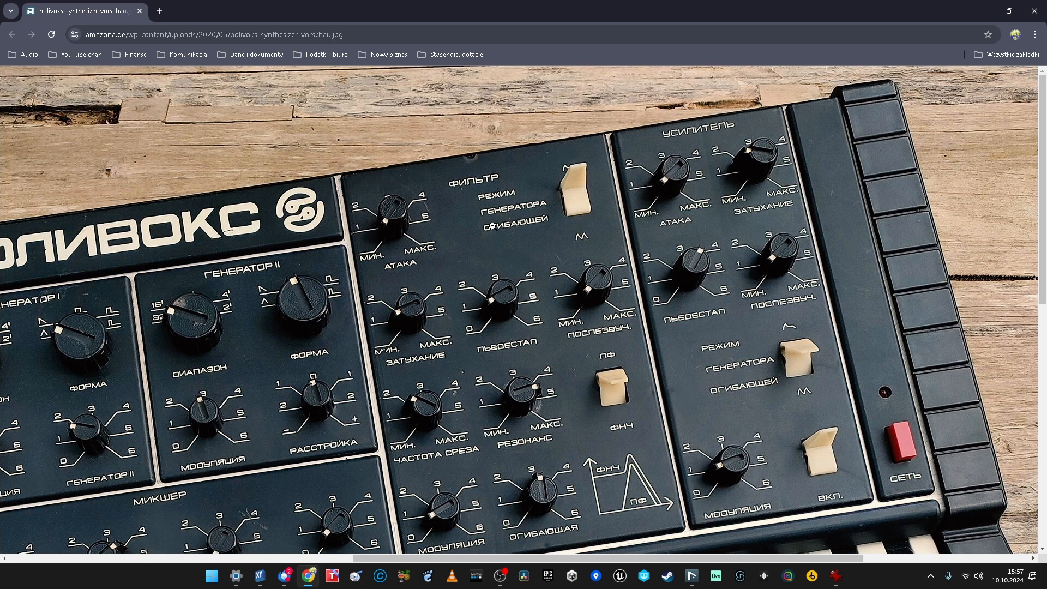
{"action": "left_click", "coordinate": [445, 223]}
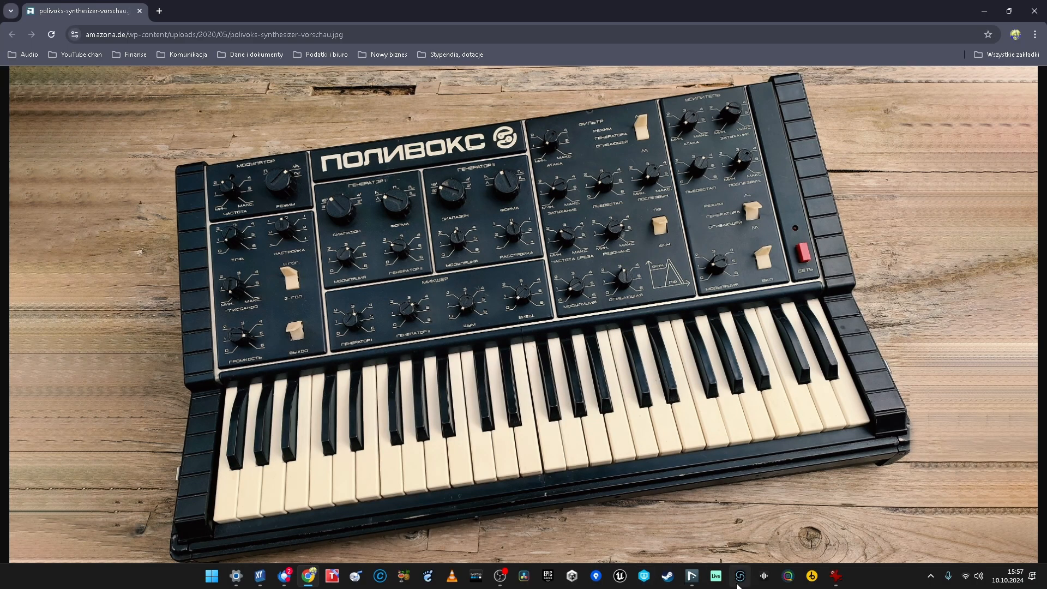
Switch to the Atomika synth in Nuendo and flip between its main and Arp/FX panels.
{"action": "mouse_move", "coordinate": [692, 576]}
{"action": "left_click", "coordinate": [656, 518]}
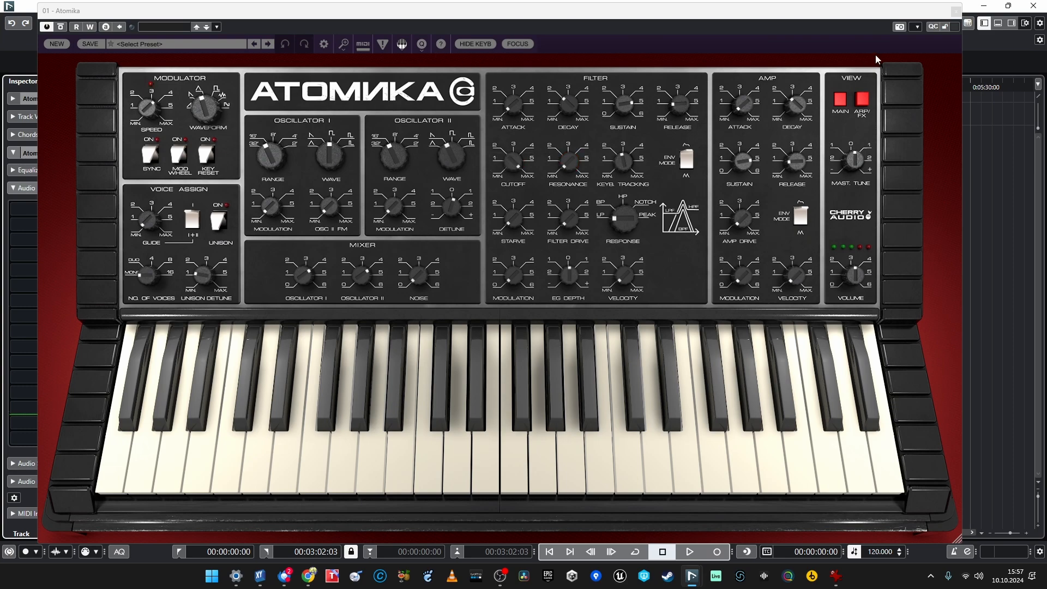
{"action": "left_click", "coordinate": [864, 100]}
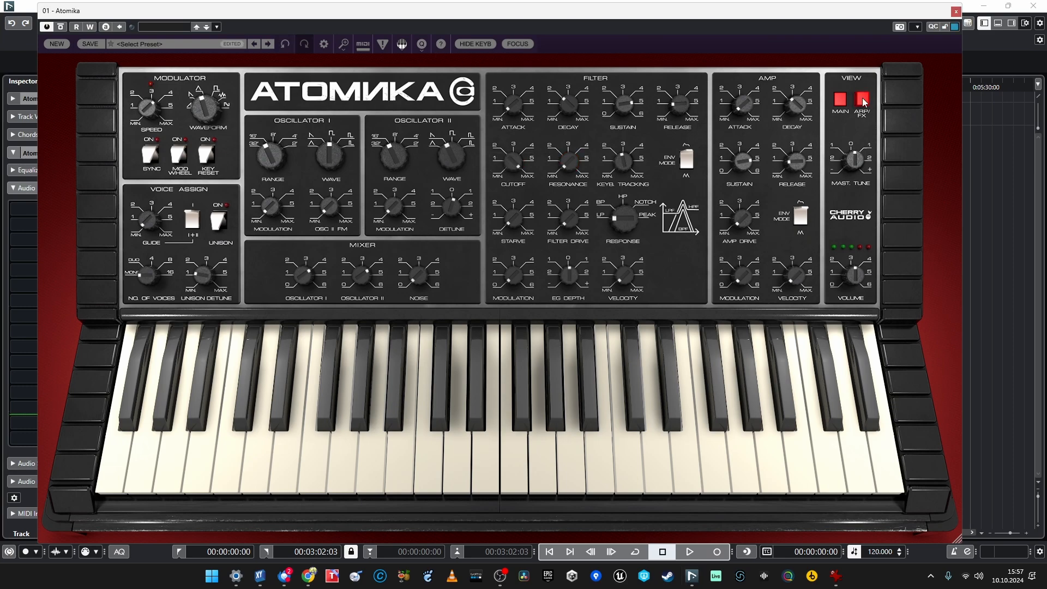
{"action": "left_click", "coordinate": [863, 100]}
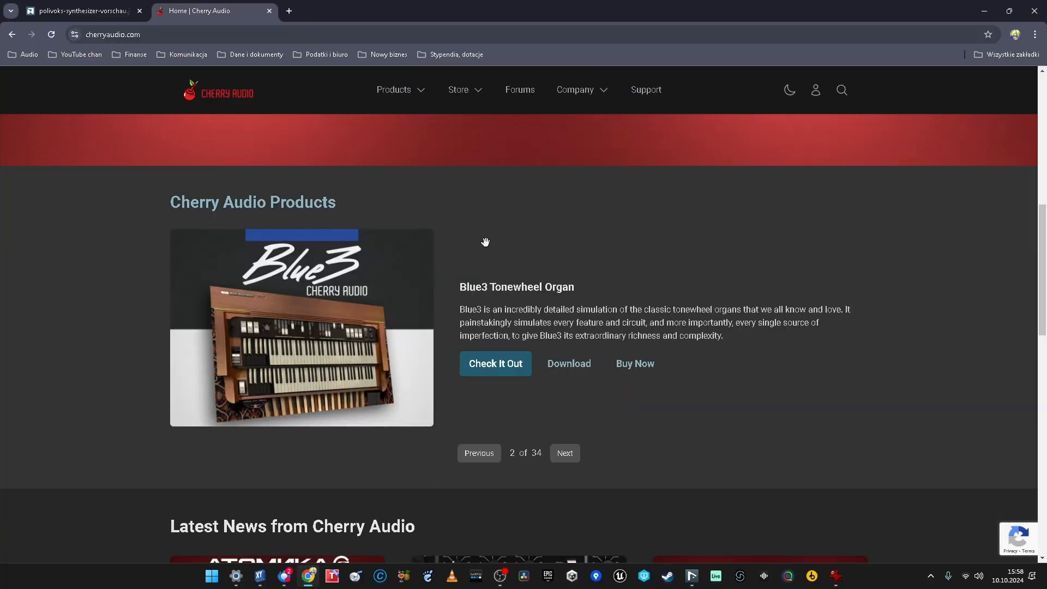
Open the Atomika product page on the Cherry Audio website and read through its description.
{"action": "scroll", "coordinate": [486, 243], "scroll_direction": "up", "scroll_amount": 3}
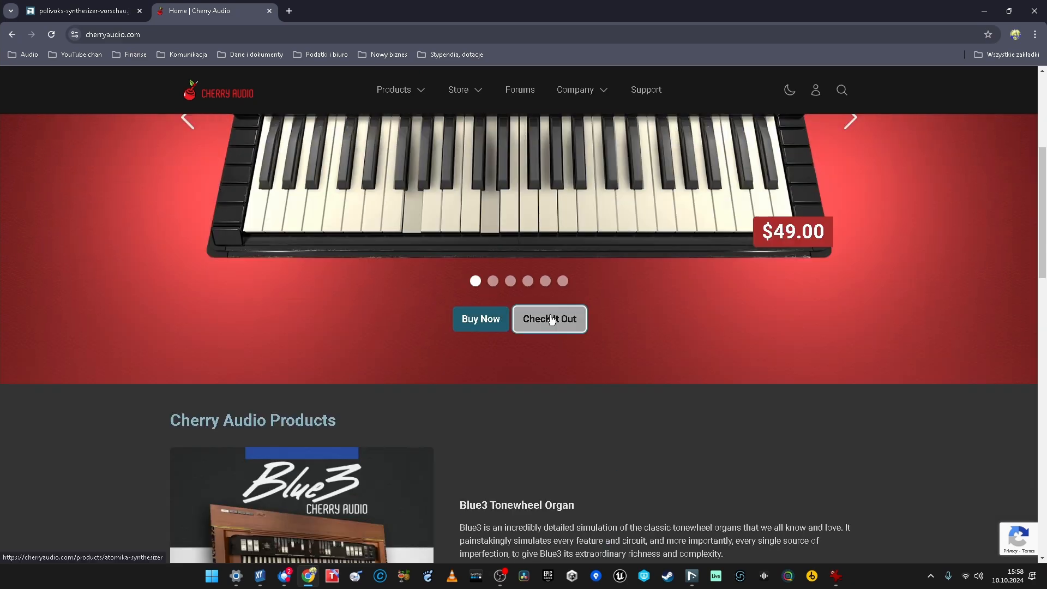
{"action": "left_click", "coordinate": [550, 318]}
{"action": "scroll", "coordinate": [511, 228], "scroll_direction": "down", "scroll_amount": 5}
{"action": "scroll", "coordinate": [513, 230], "scroll_direction": "down", "scroll_amount": 2}
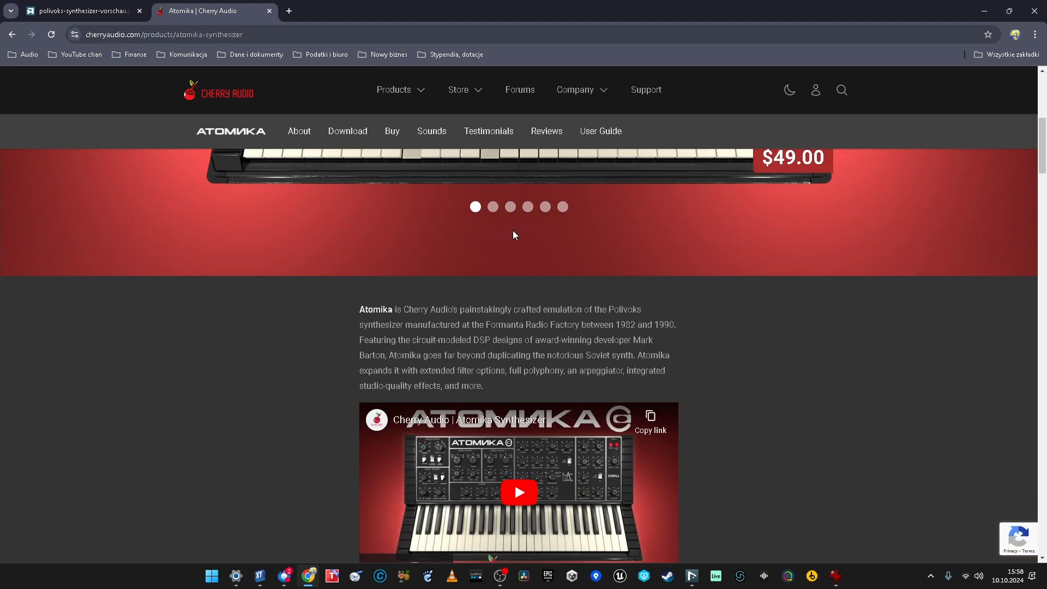
{"action": "scroll", "coordinate": [523, 242], "scroll_direction": "down", "scroll_amount": 6}
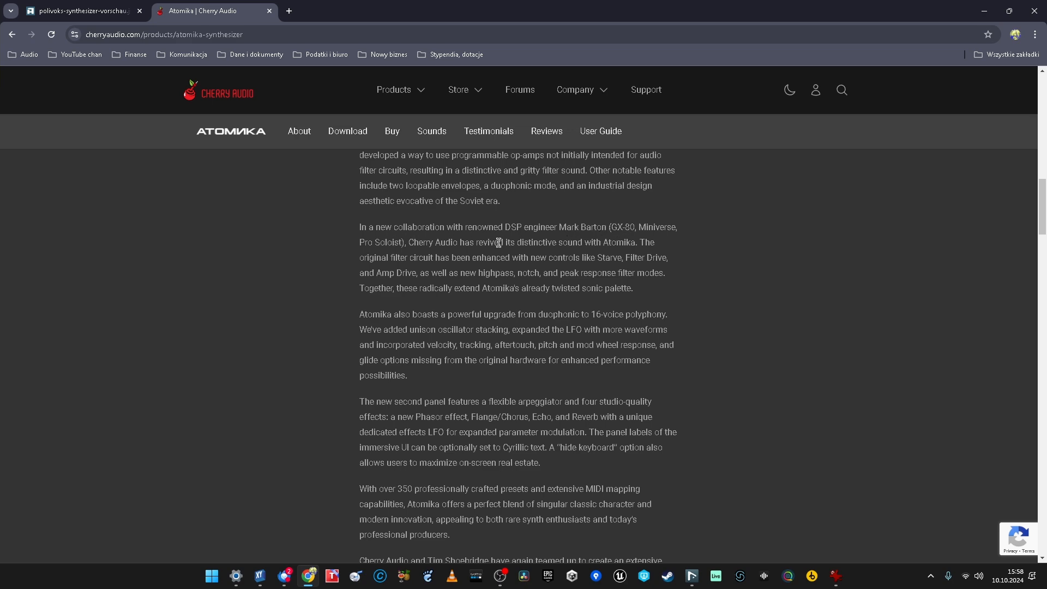
{"action": "scroll", "coordinate": [496, 299], "scroll_direction": "down", "scroll_amount": 5}
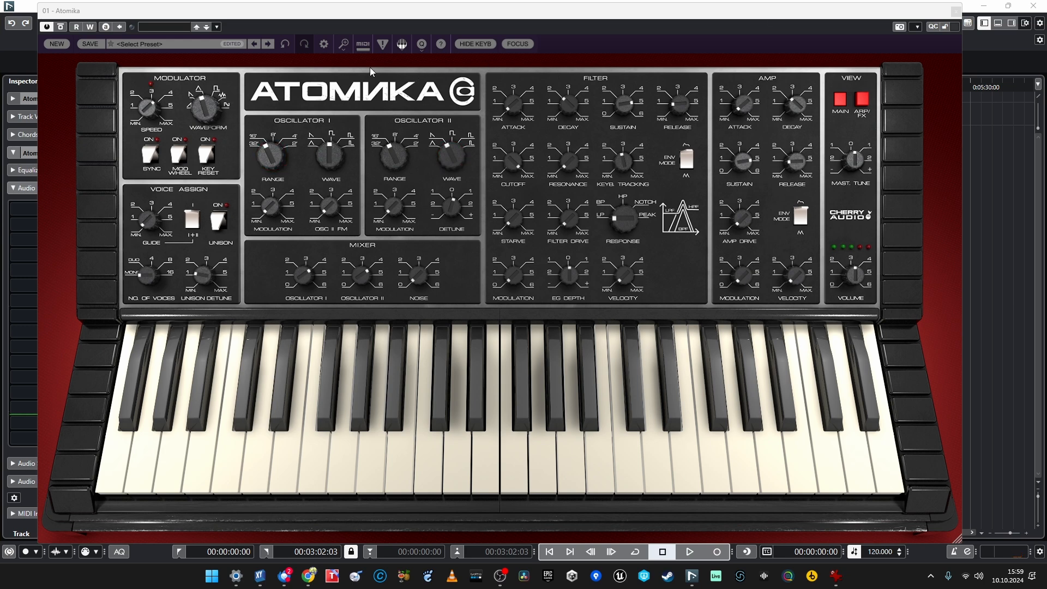
Start a new Atomika preset and balance the mixer, turning Oscillator II down to 0% and adjusting Oscillator I's level.
{"action": "left_click", "coordinate": [67, 42]}
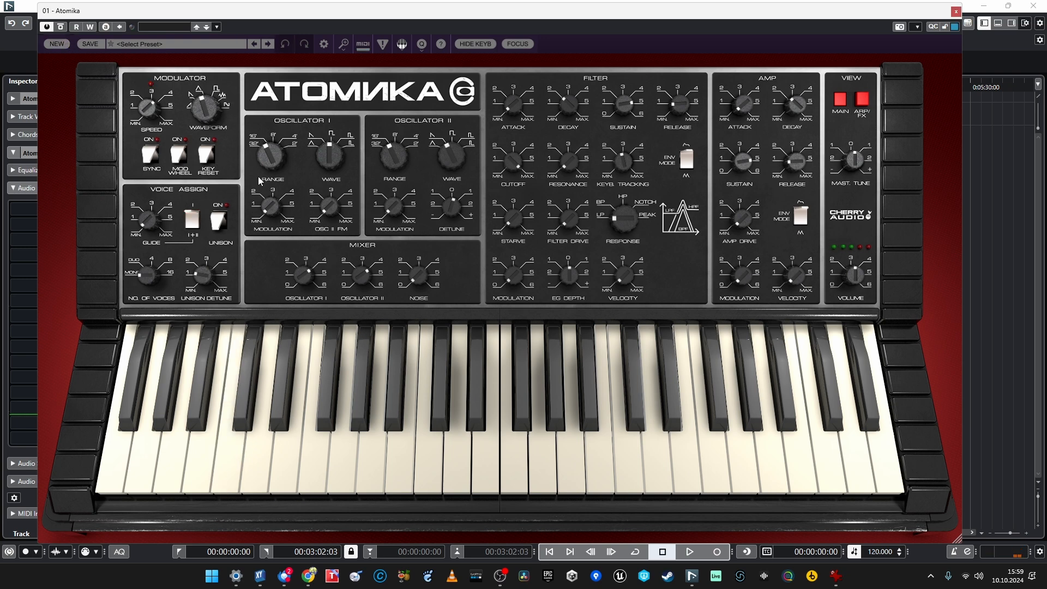
{"action": "left_click_drag", "start_coordinate": [362, 275], "coordinate": [450, 291]}
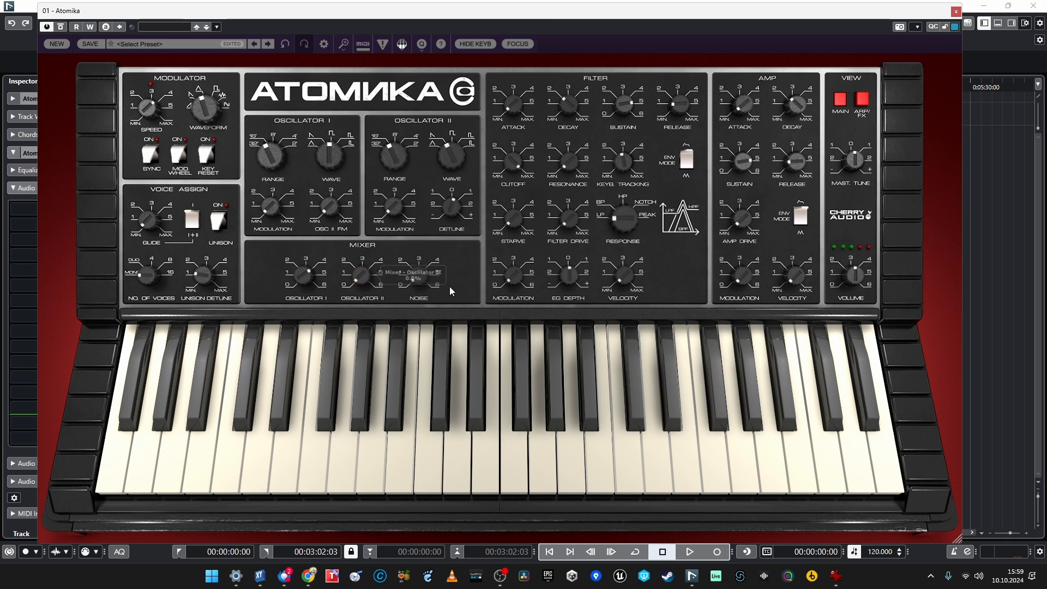
{"action": "left_click_drag", "start_coordinate": [300, 279], "coordinate": [299, 288]}
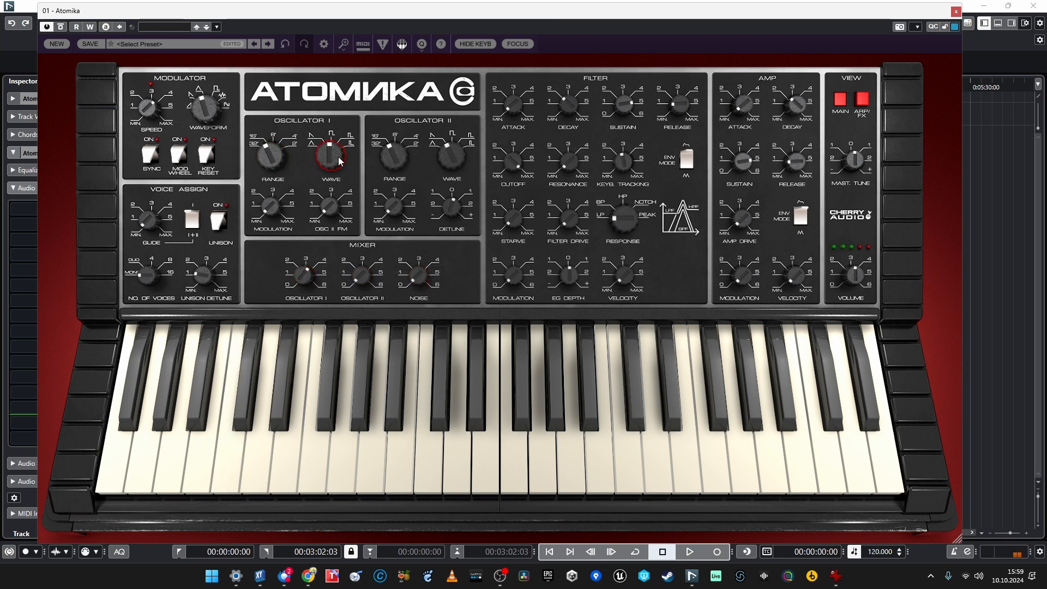
Try Oscillator I's waveforms, including Ramp, and adjust the amp envelope's sustain and decay.
{"action": "mouse_move", "coordinate": [340, 161]}
{"action": "left_mouse_down"}
{"action": "mouse_move", "coordinate": [318, 222]}
{"action": "mouse_move", "coordinate": [363, 104]}
{"action": "mouse_move", "coordinate": [329, 166]}
{"action": "left_mouse_up"}
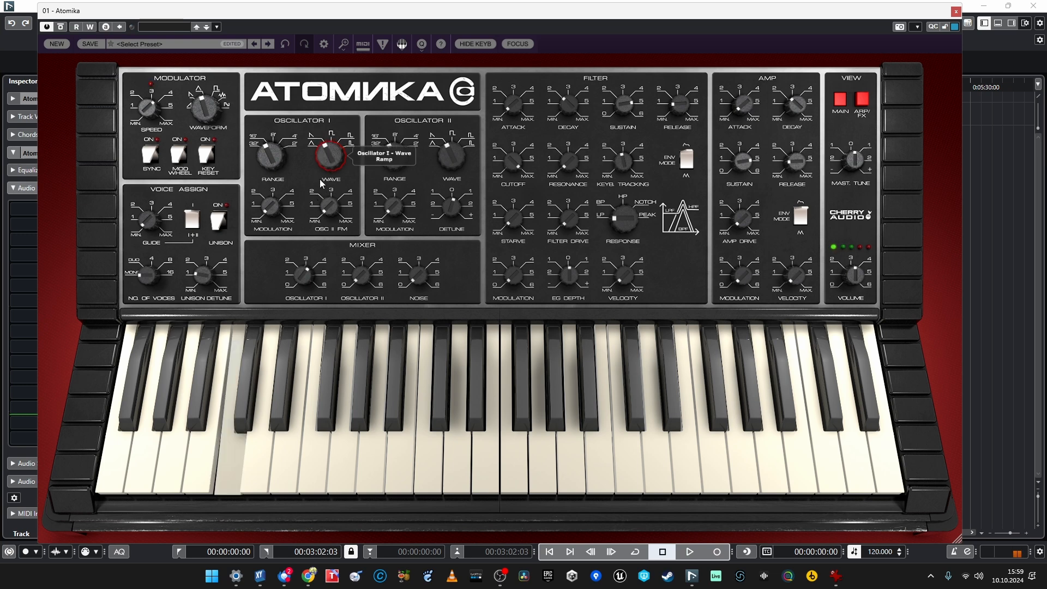
{"action": "scroll", "coordinate": [321, 161], "scroll_direction": "up", "scroll_amount": 1}
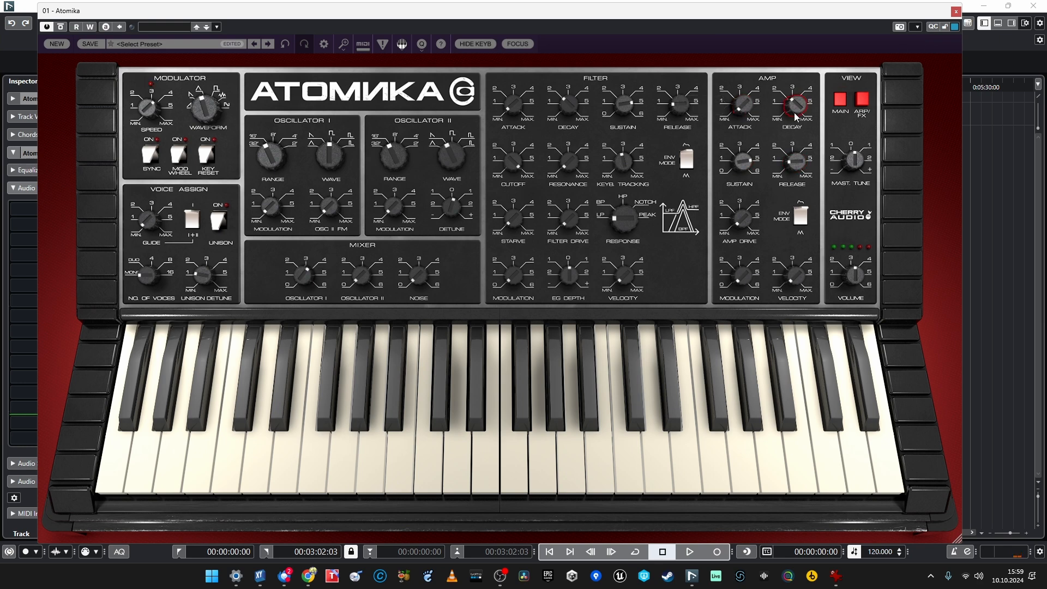
{"action": "left_click_drag", "start_coordinate": [744, 159], "coordinate": [743, 200]}
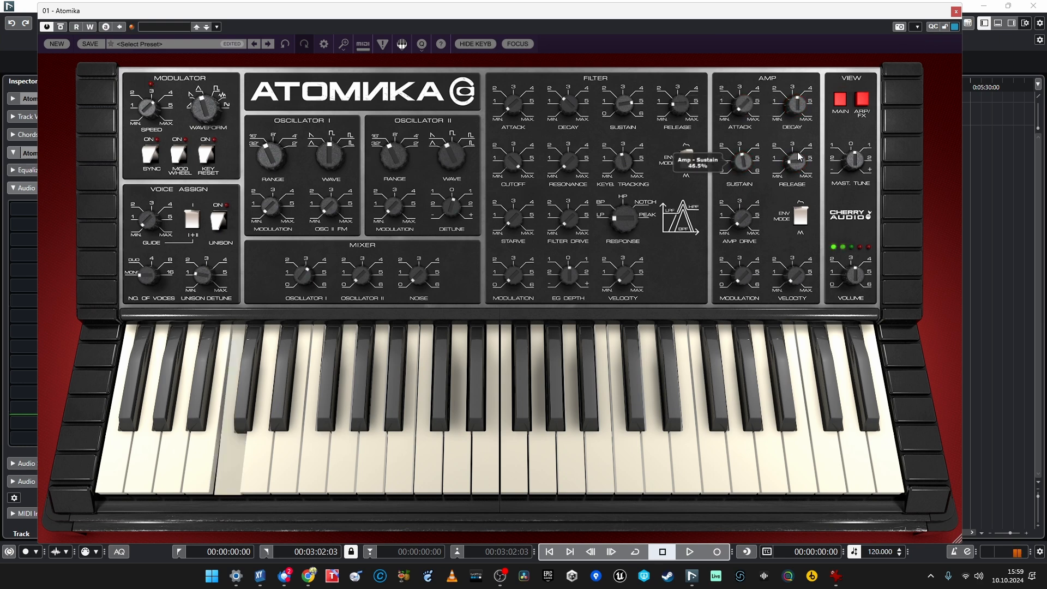
{"action": "left_click_drag", "start_coordinate": [795, 105], "coordinate": [810, 3]}
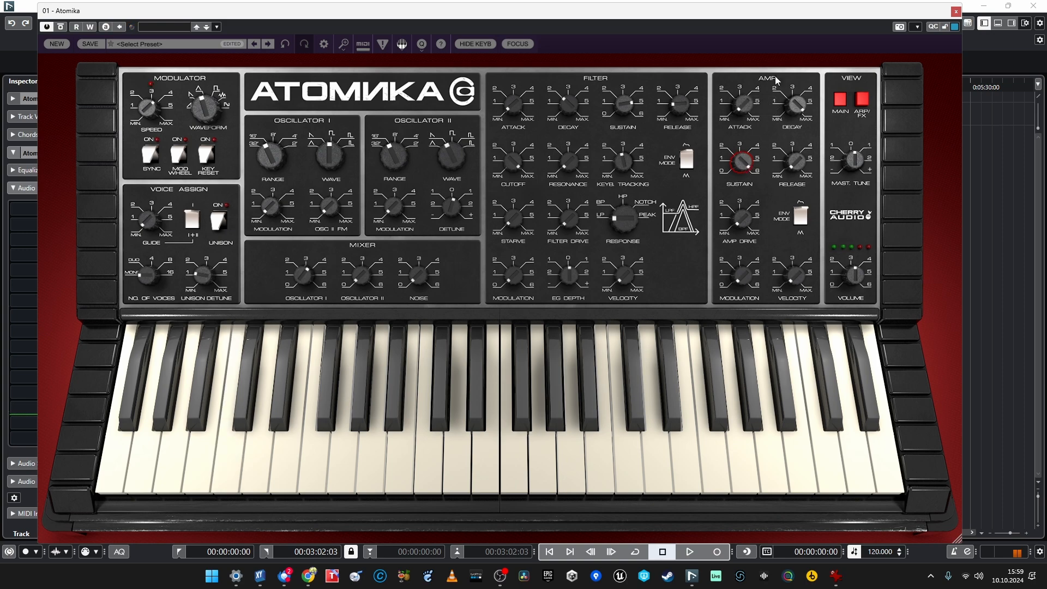
Close the synth editor and add MOscilloscope to the Atomika 01 track's first audio insert slot, repositioning its window over the project.
{"action": "left_click", "coordinate": [959, 11]}
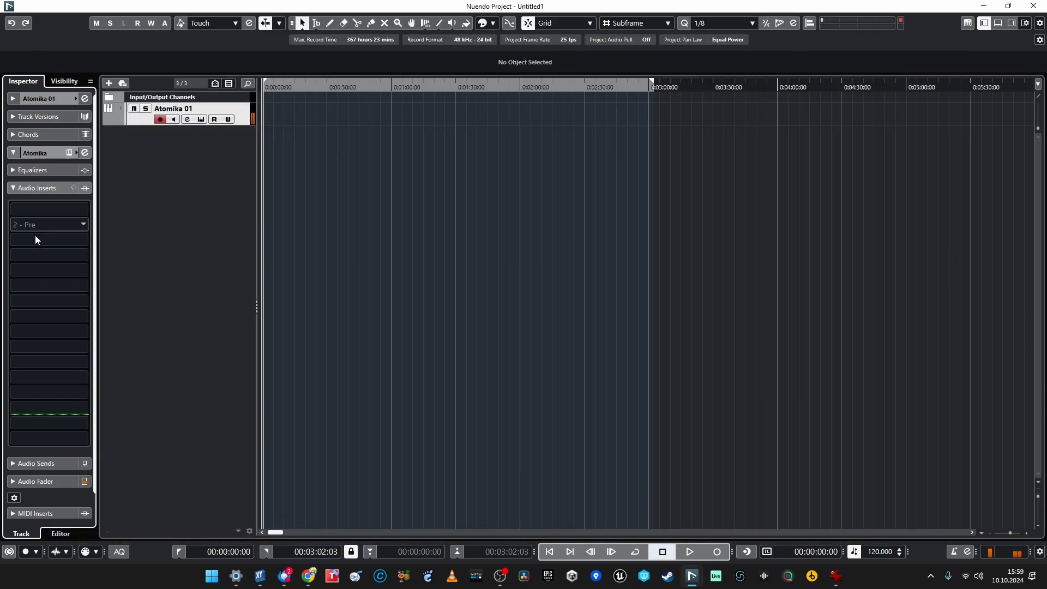
{"action": "left_click", "coordinate": [72, 210]}
{"action": "type", "text": "mosc"}
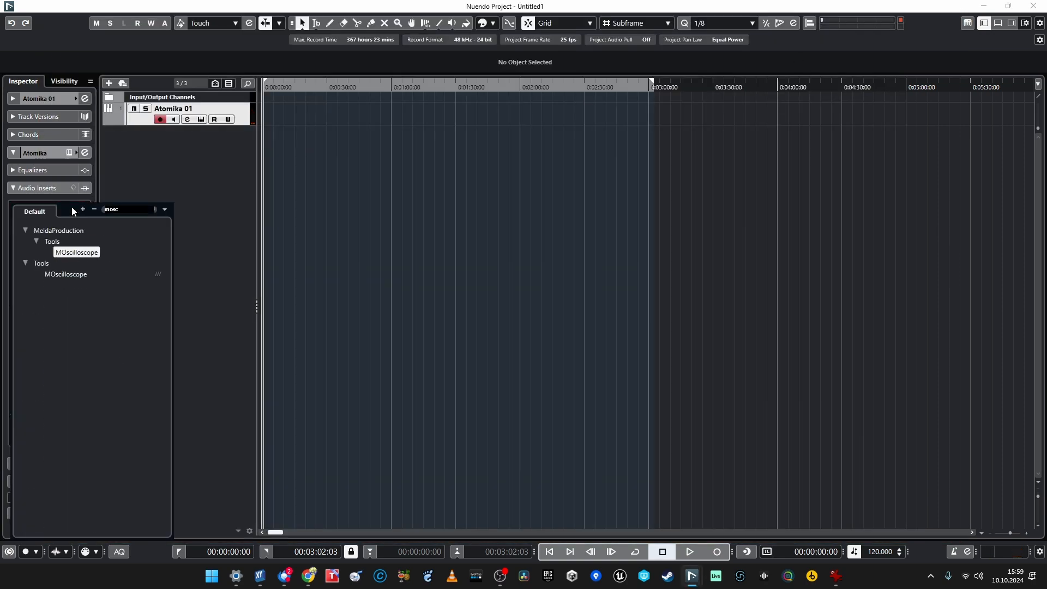
{"action": "left_click", "coordinate": [86, 274]}
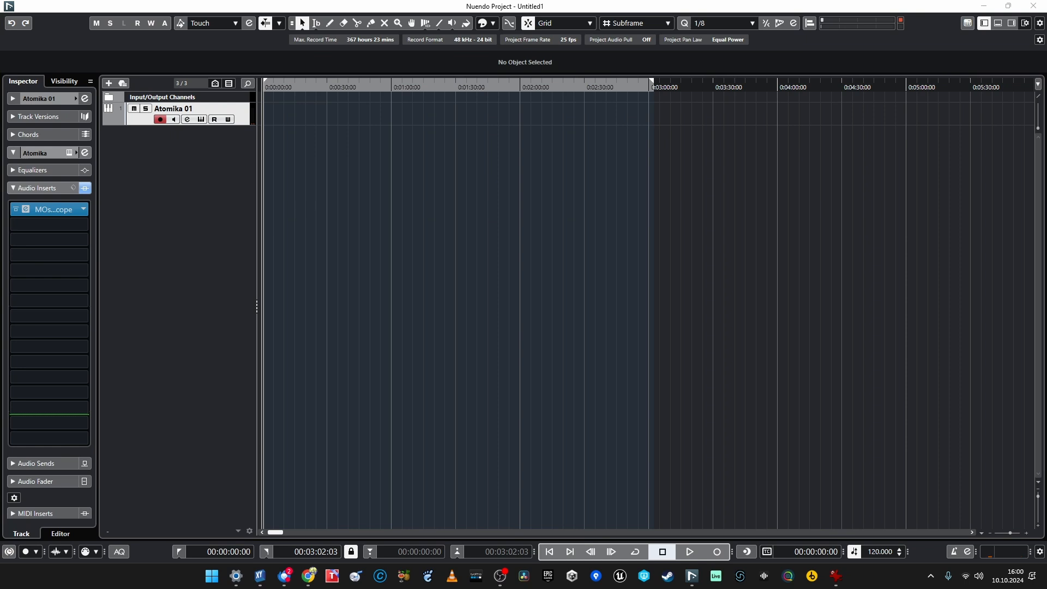
{"action": "left_click_drag", "start_coordinate": [732, 80], "coordinate": [675, 101]}
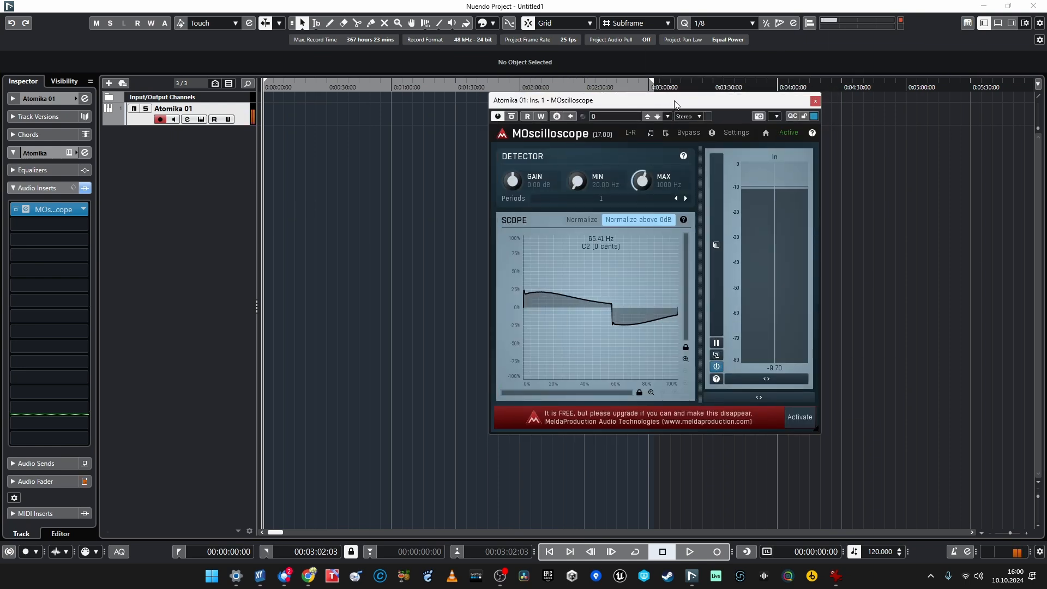
Reopen the Atomika editor and tweak Oscillator I's wave, modulation and FM amounts along with the modulator's speed.
{"action": "left_click", "coordinate": [85, 153]}
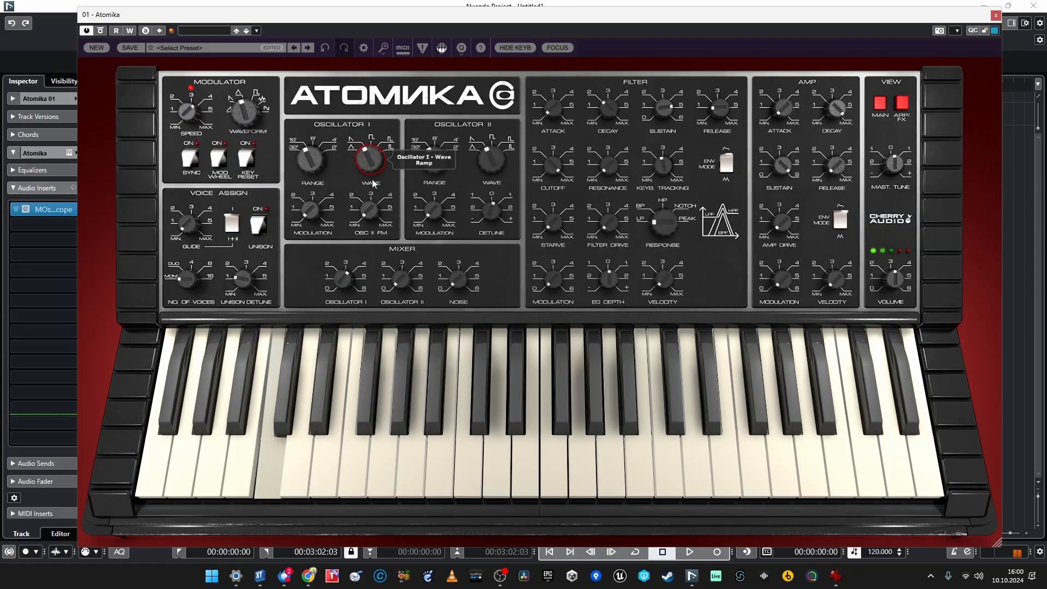
{"action": "scroll", "coordinate": [378, 166], "scroll_direction": "up", "scroll_amount": 1}
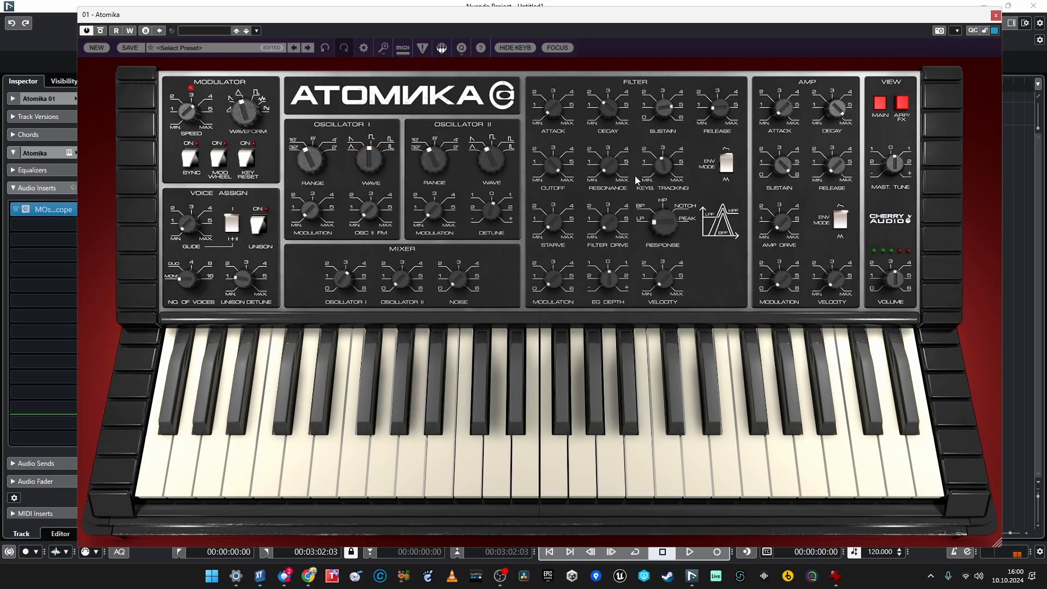
{"action": "left_click_drag", "start_coordinate": [310, 218], "coordinate": [343, 260]}
{"action": "left_click_drag", "start_coordinate": [374, 224], "coordinate": [386, 186]}
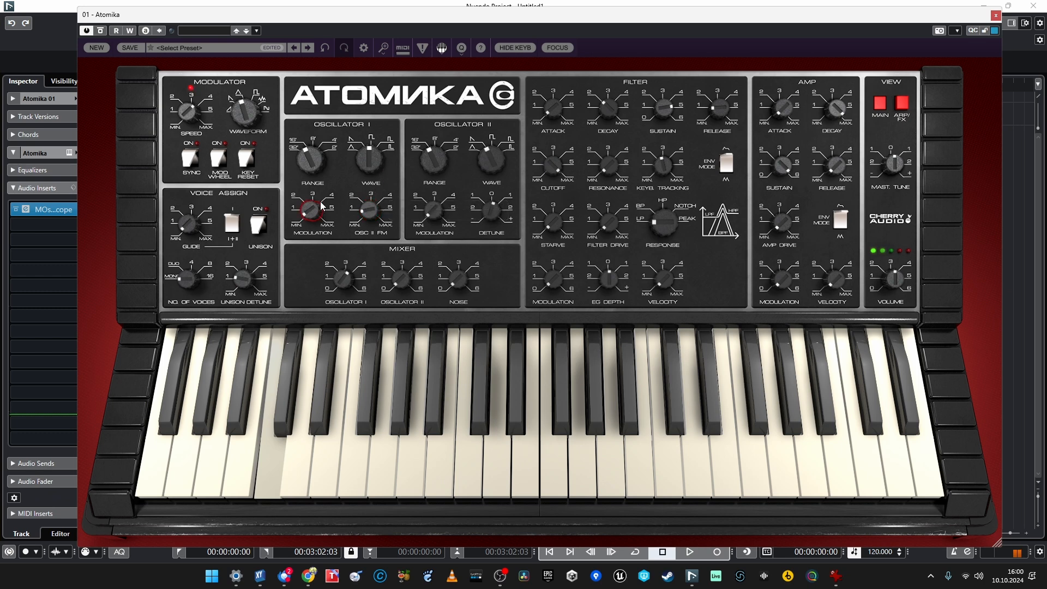
{"action": "left_click_drag", "start_coordinate": [322, 204], "coordinate": [335, 185]}
{"action": "left_click_drag", "start_coordinate": [197, 121], "coordinate": [213, 160]}
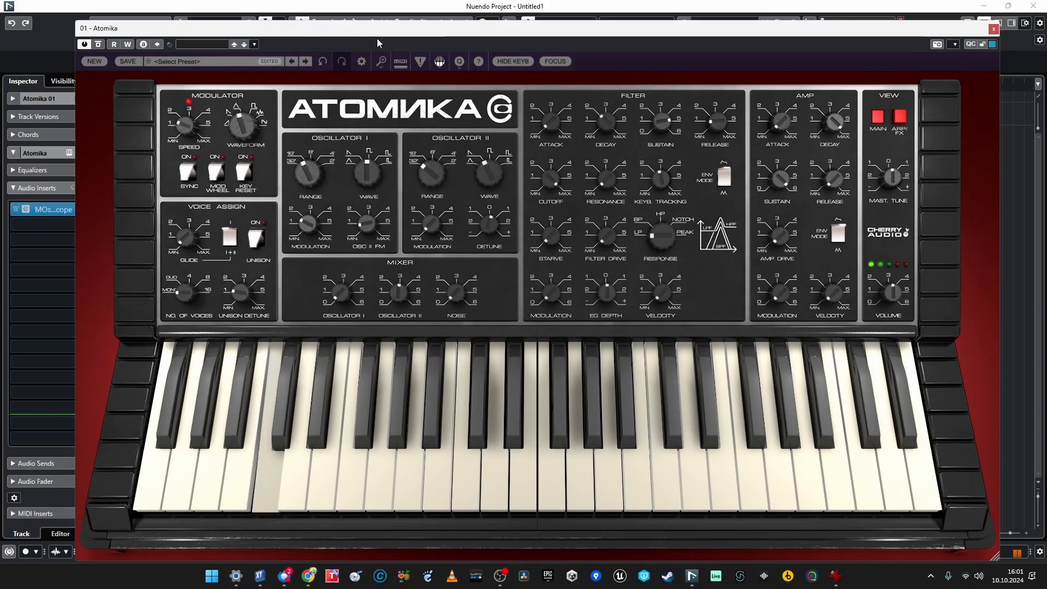
Adjust Oscillator I's mixer level and Oscillator II's detune and modulation amount, playing notes to hear the sound.
{"action": "left_click_drag", "start_coordinate": [352, 293], "coordinate": [352, 300]}
{"action": "left_click_drag", "start_coordinate": [490, 225], "coordinate": [503, 211]}
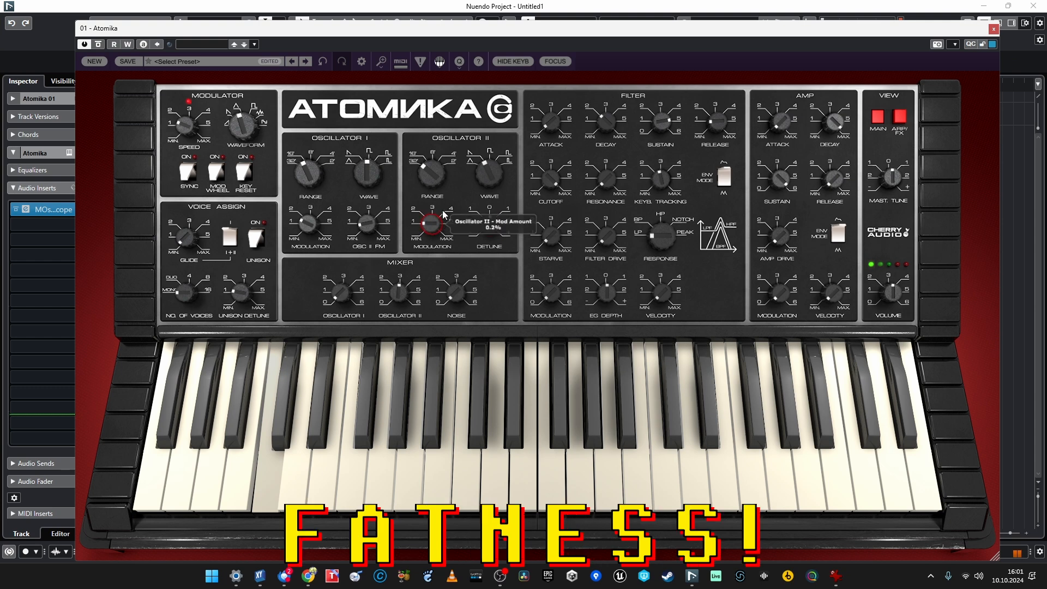
{"action": "left_click_drag", "start_coordinate": [448, 178], "coordinate": [443, 212]}
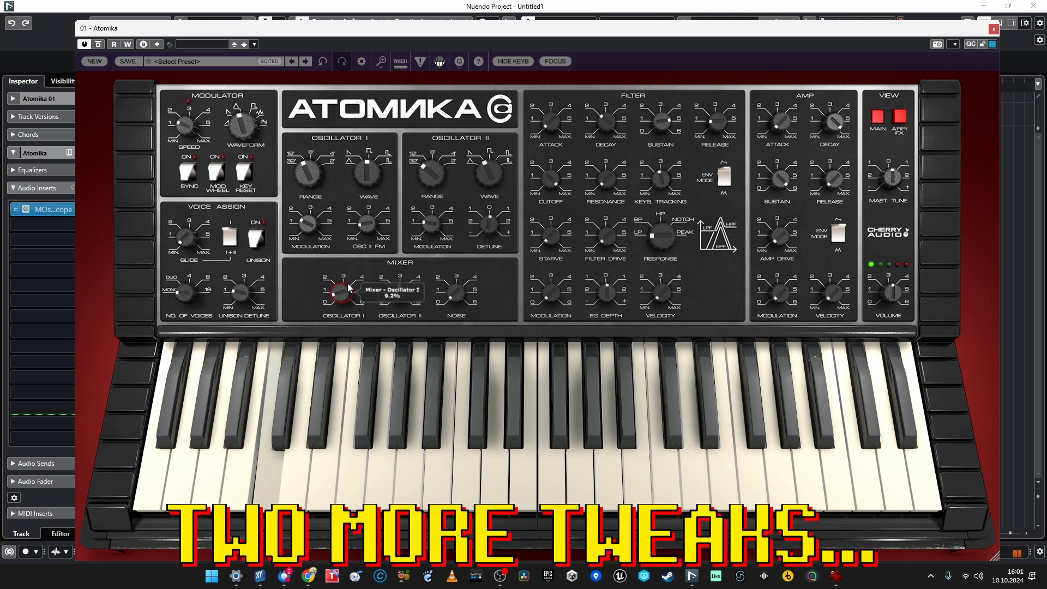
{"action": "left_click_drag", "start_coordinate": [348, 285], "coordinate": [354, 274]}
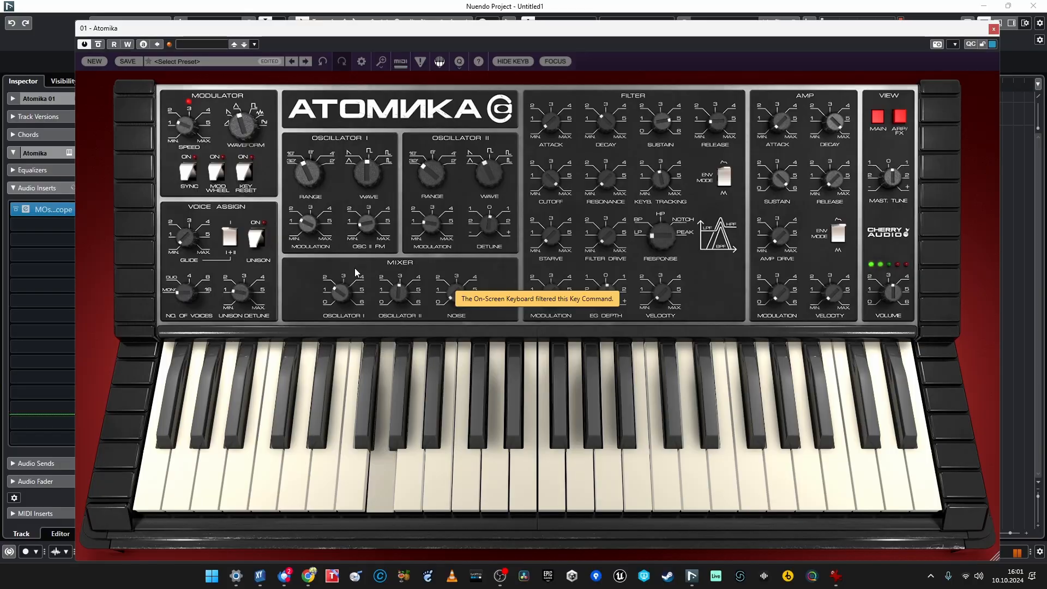
{"action": "key", "text": "3"}
{"action": "key", "text": "q"}
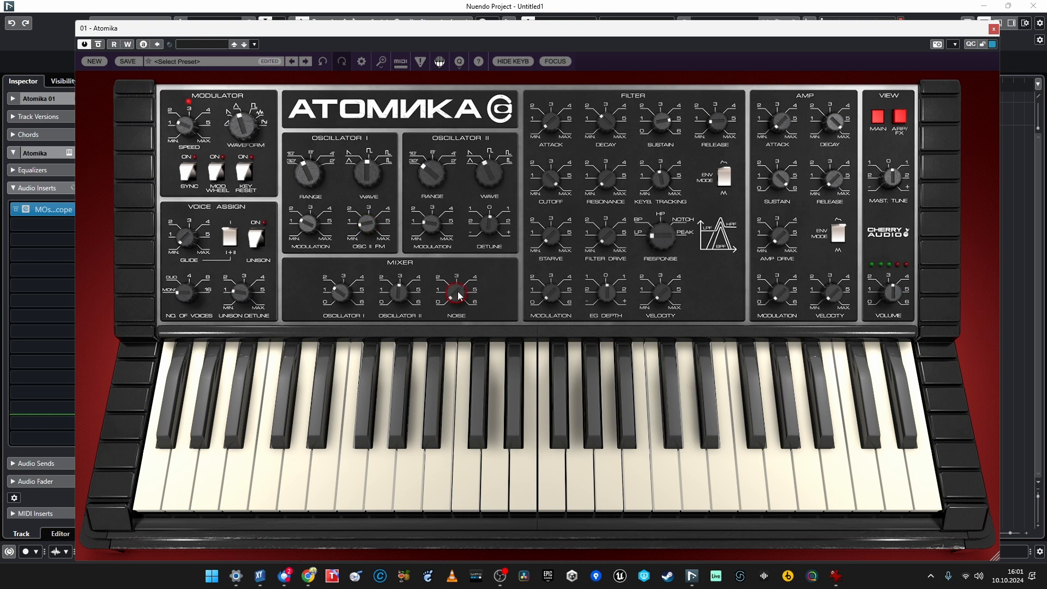
Vary the mixer's noise level and sweep the filter cutoff.
{"action": "mouse_move", "coordinate": [459, 292]}
{"action": "left_mouse_down"}
{"action": "mouse_move", "coordinate": [473, 213]}
{"action": "mouse_move", "coordinate": [464, 289]}
{"action": "left_mouse_up"}
{"action": "mouse_move", "coordinate": [556, 178]}
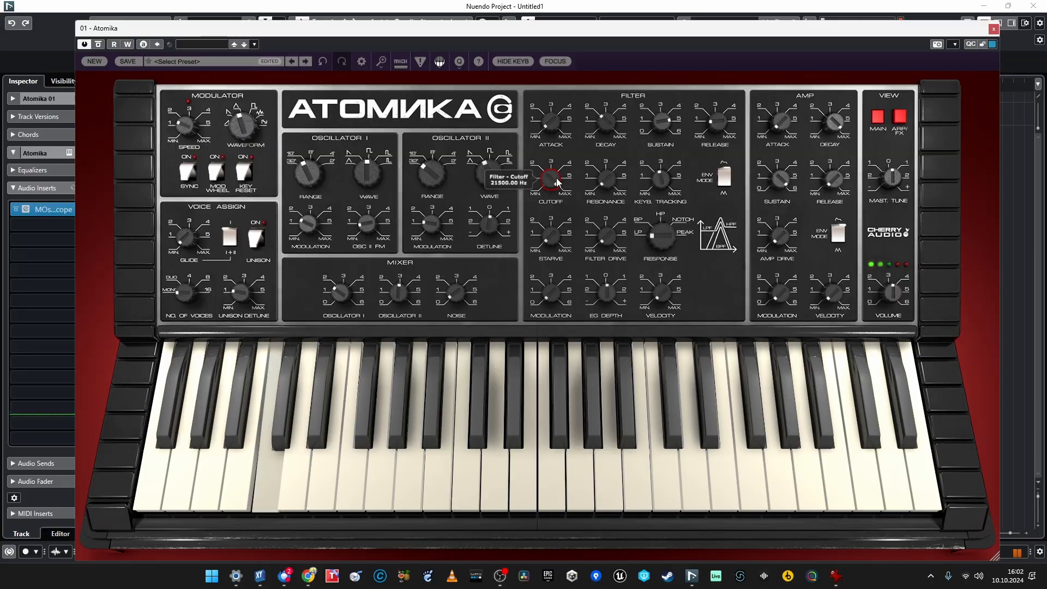
{"action": "left_click_drag", "start_coordinate": [556, 178], "coordinate": [613, 98]}
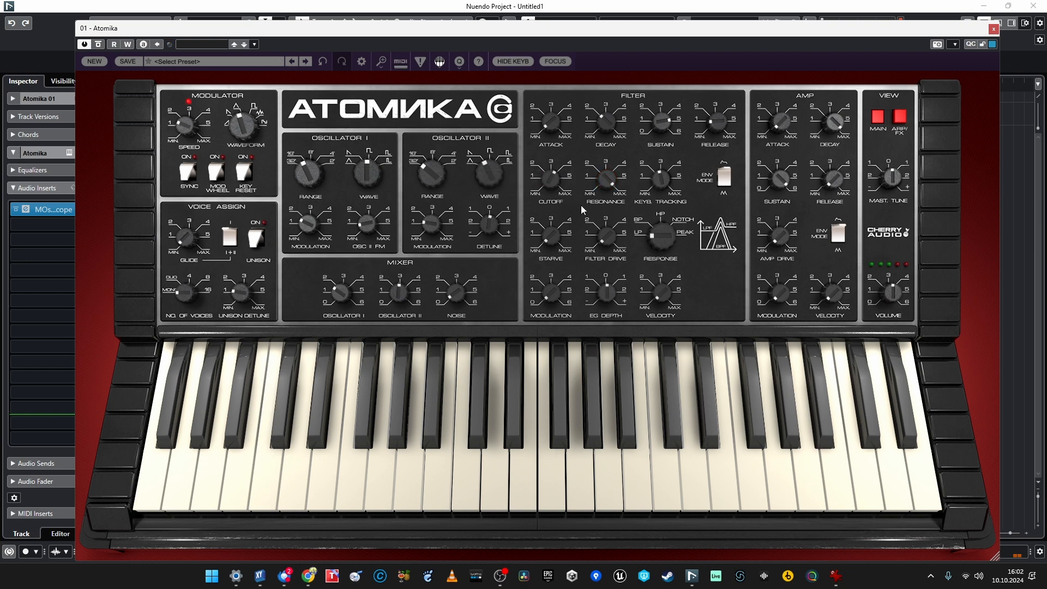
Flip the filter's Env Mode switch back and forth, leaving it on the looping envelope setting.
{"action": "mouse_move", "coordinate": [562, 129]}
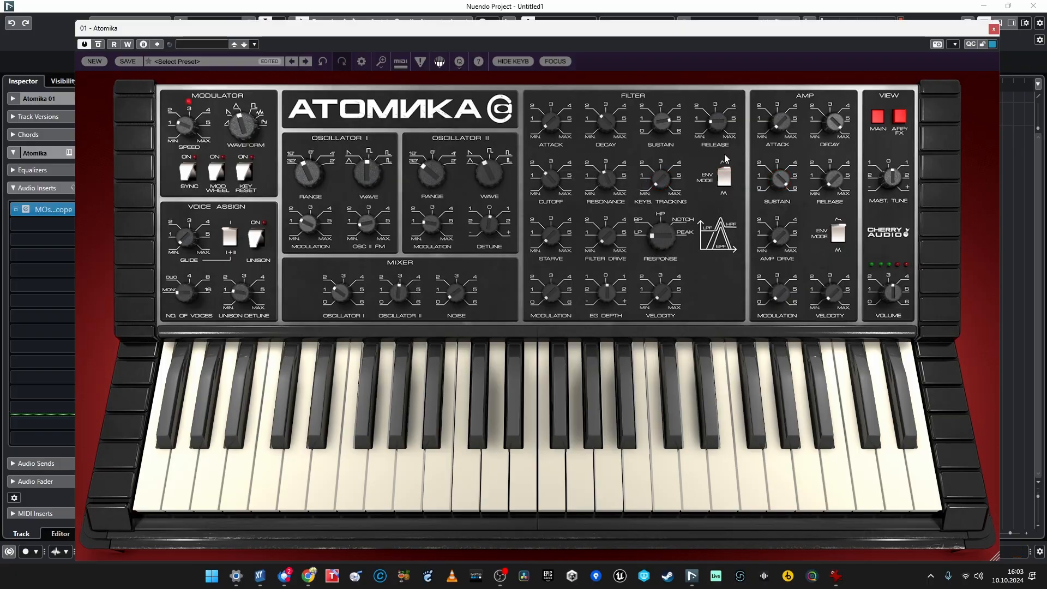
{"action": "left_click_drag", "start_coordinate": [723, 162], "coordinate": [731, 192]}
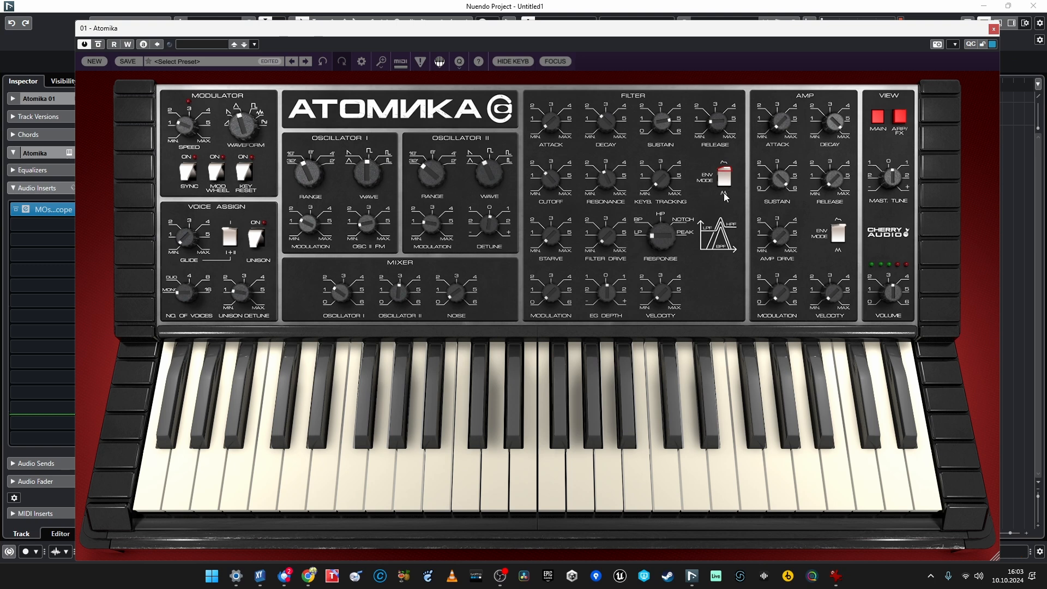
{"action": "left_click", "coordinate": [723, 181]}
{"action": "left_click", "coordinate": [732, 189]}
{"action": "left_click", "coordinate": [731, 191]}
{"action": "left_click", "coordinate": [731, 182]}
Toggle the modulator's Key Reset switch on and off several times, leaving it off.
{"action": "left_click", "coordinate": [247, 178]}
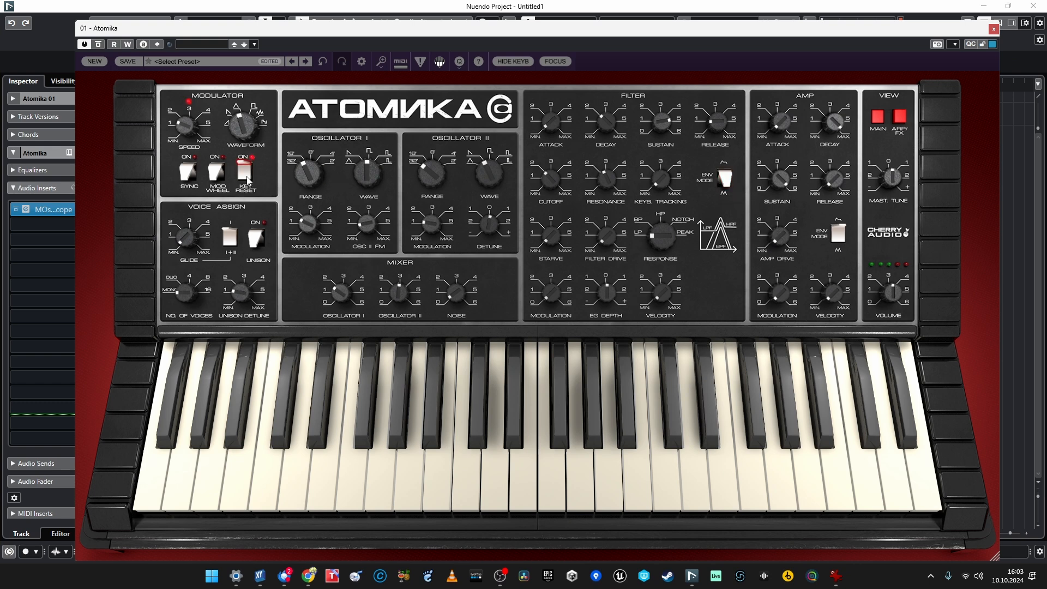
{"action": "left_click", "coordinate": [247, 178]}
{"action": "left_click", "coordinate": [247, 178]}
{"action": "left_click", "coordinate": [246, 178]}
{"action": "left_click", "coordinate": [246, 178]}
{"action": "left_click", "coordinate": [246, 178]}
Flip the filter's Env Mode switch back to looping and adjust the Filter Drive amount.
{"action": "left_click", "coordinate": [725, 179]}
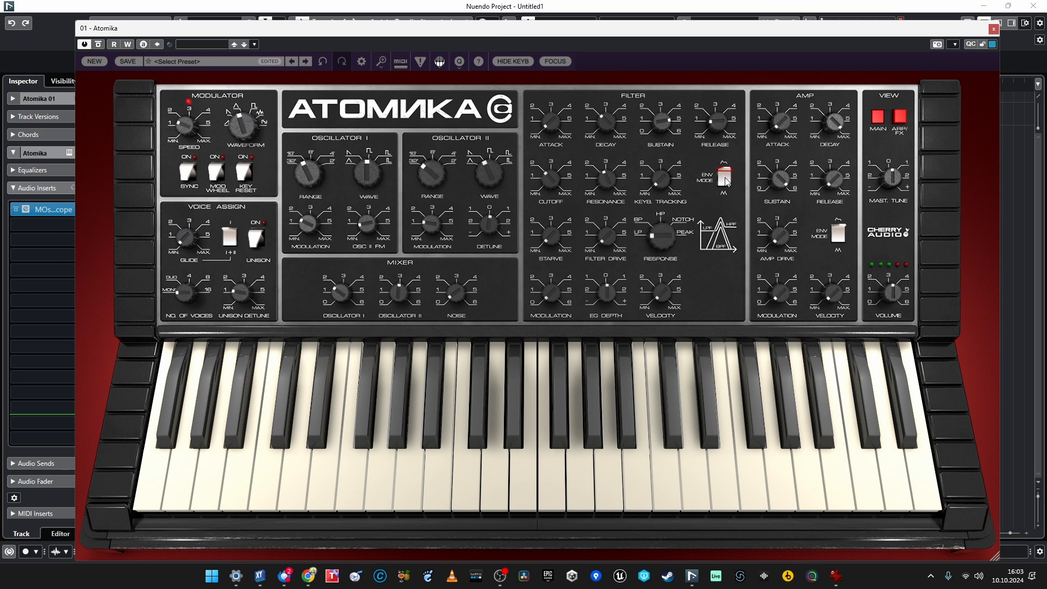
{"action": "left_click", "coordinate": [726, 179]}
{"action": "left_click_drag", "start_coordinate": [604, 238], "coordinate": [609, 203]}
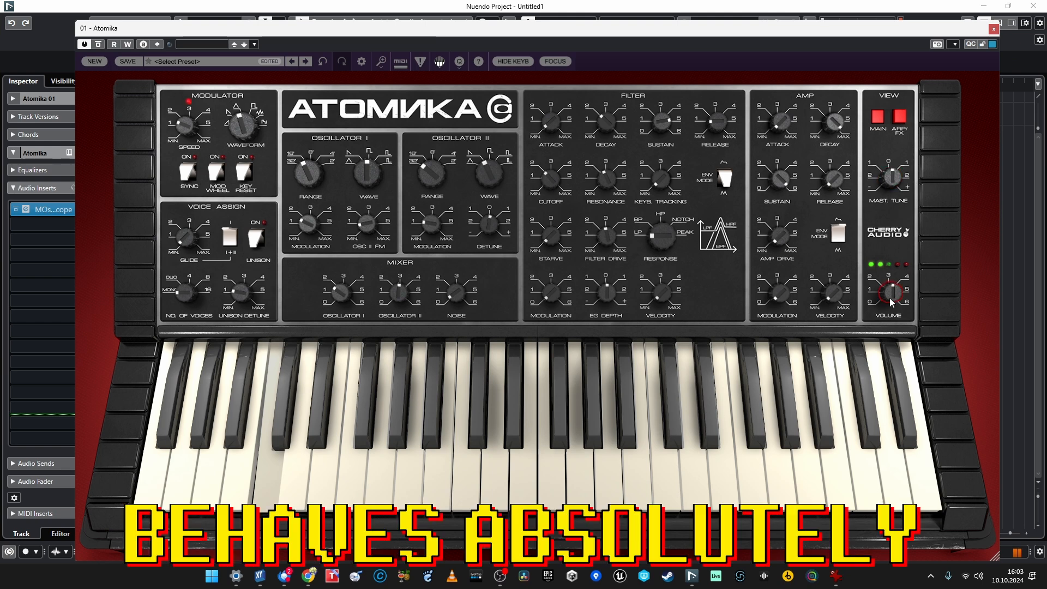
Lower the synth's output volume slightly, and vary the Filter Drive amount and the filter cutoff.
{"action": "left_click_drag", "start_coordinate": [891, 302], "coordinate": [895, 310]}
{"action": "left_click_drag", "start_coordinate": [608, 238], "coordinate": [626, 203]}
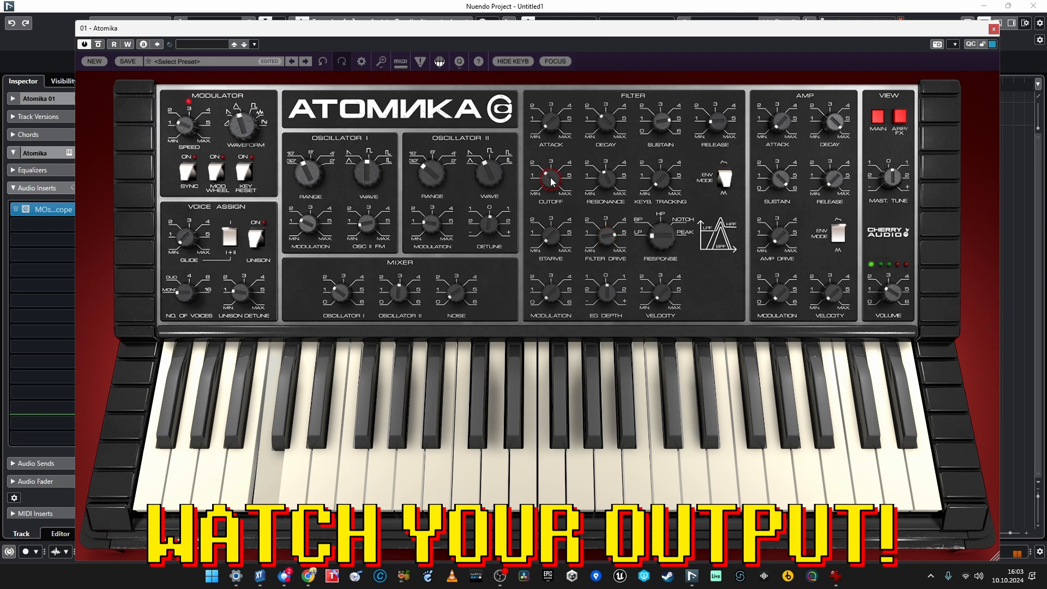
{"action": "left_click_drag", "start_coordinate": [551, 178], "coordinate": [592, 167]}
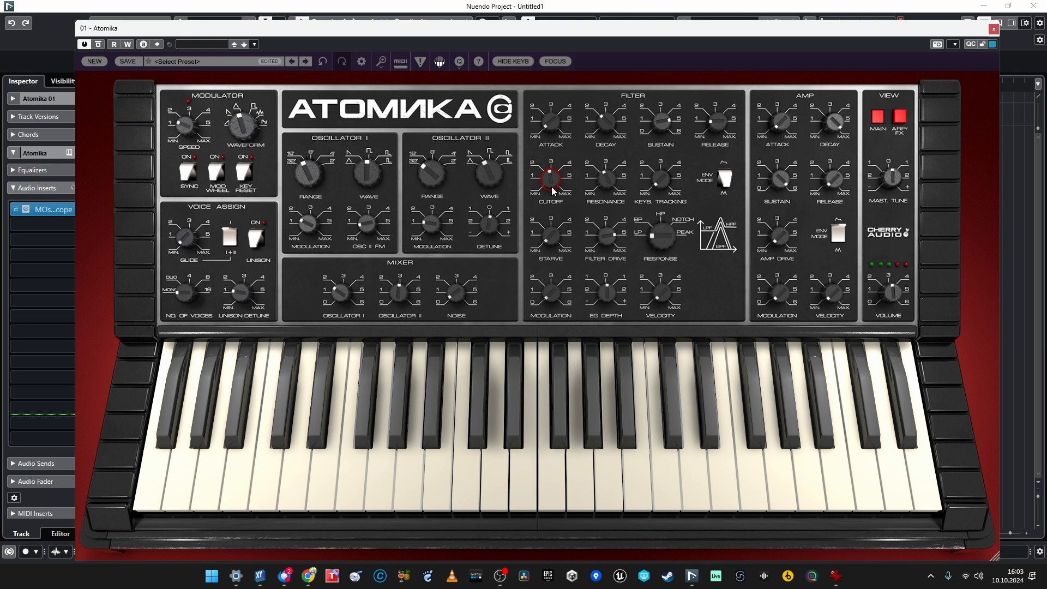
{"action": "mouse_move", "coordinate": [552, 187]}
{"action": "left_click_drag", "start_coordinate": [557, 180], "coordinate": [573, 219]}
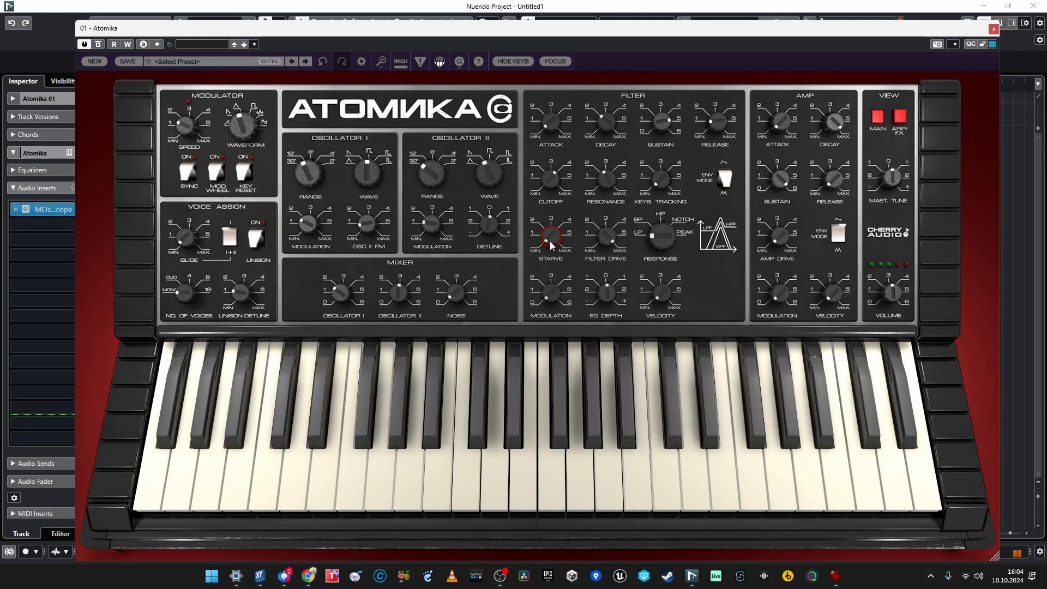
Sweep the filter's Starve amount up to about 85% and down to about 10%, varying the cutoff in between.
{"action": "left_click_drag", "start_coordinate": [551, 245], "coordinate": [551, 120]}
{"action": "left_click_drag", "start_coordinate": [549, 177], "coordinate": [556, 230]}
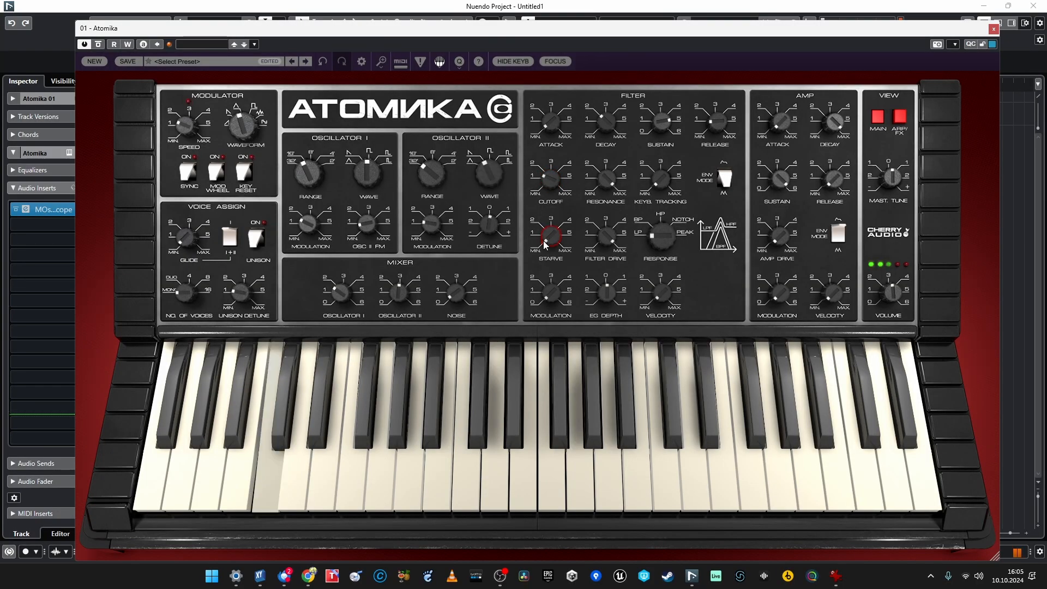
{"action": "left_click_drag", "start_coordinate": [546, 244], "coordinate": [555, 215]}
{"action": "left_click_drag", "start_coordinate": [559, 168], "coordinate": [561, 155]}
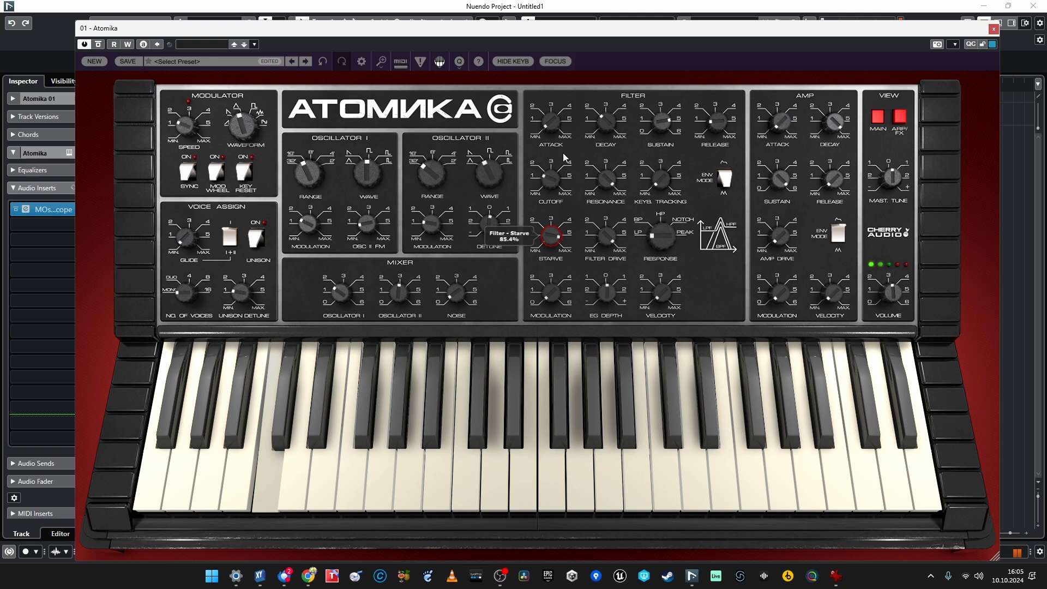
{"action": "left_click_drag", "start_coordinate": [552, 184], "coordinate": [564, 151]}
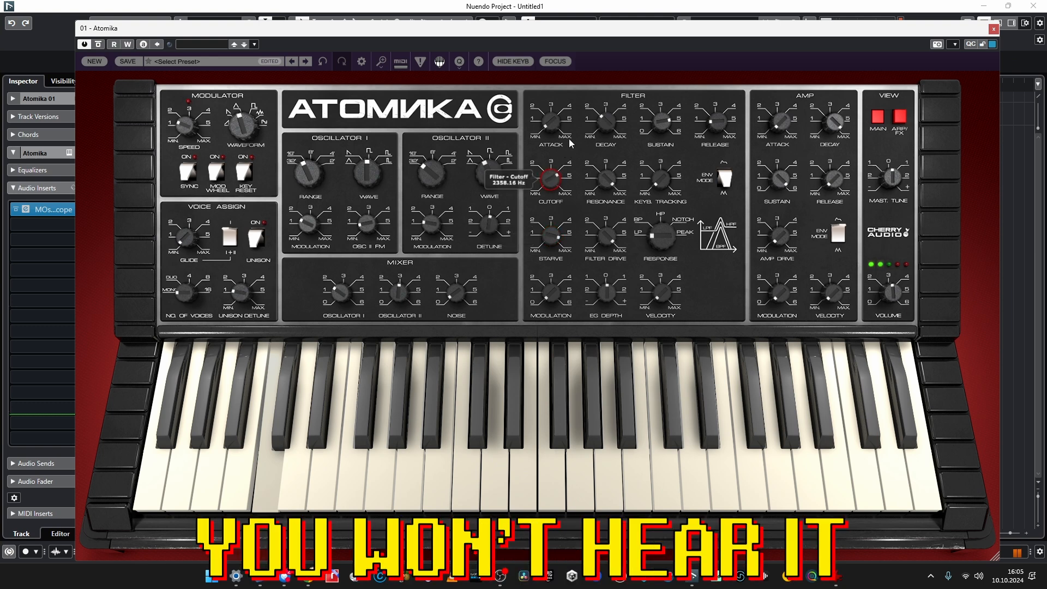
{"action": "left_click_drag", "start_coordinate": [553, 233], "coordinate": [548, 319]}
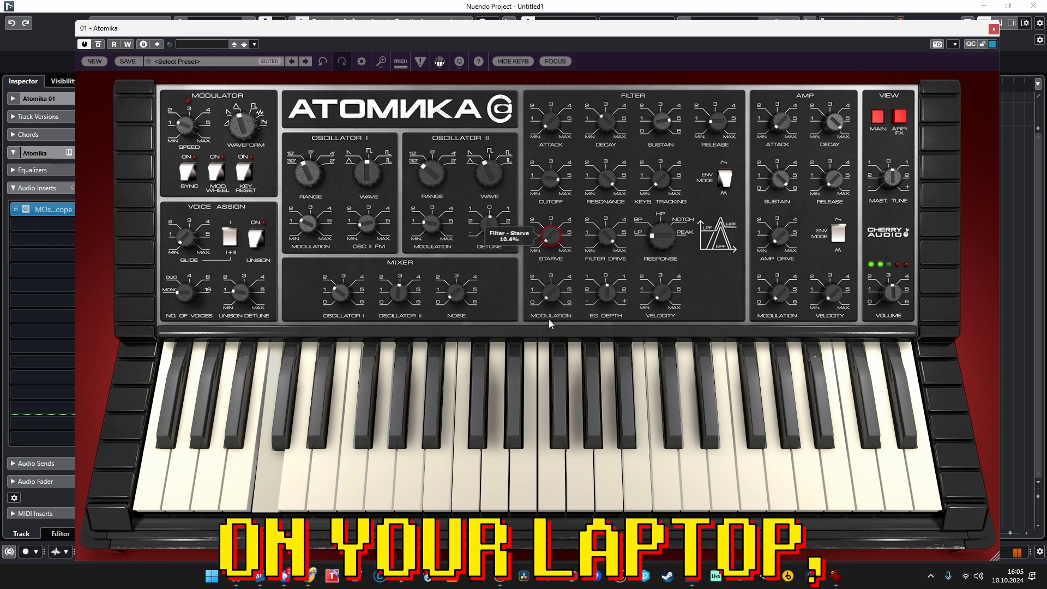
{"action": "mouse_move", "coordinate": [565, 237]}
{"action": "left_mouse_down"}
{"action": "mouse_move", "coordinate": [564, 172]}
{"action": "mouse_move", "coordinate": [568, 251]}
{"action": "left_mouse_up"}
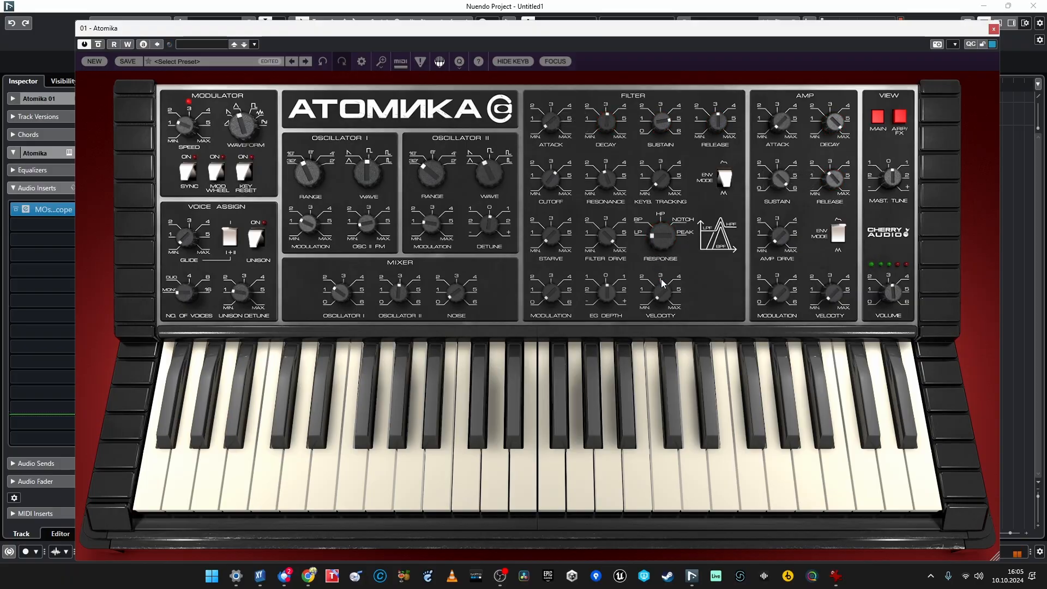
Lower the filter envelope's sustain, and adjust its decay, the EG depth and the filter modulation amount.
{"action": "left_click_drag", "start_coordinate": [621, 266], "coordinate": [625, 261]}
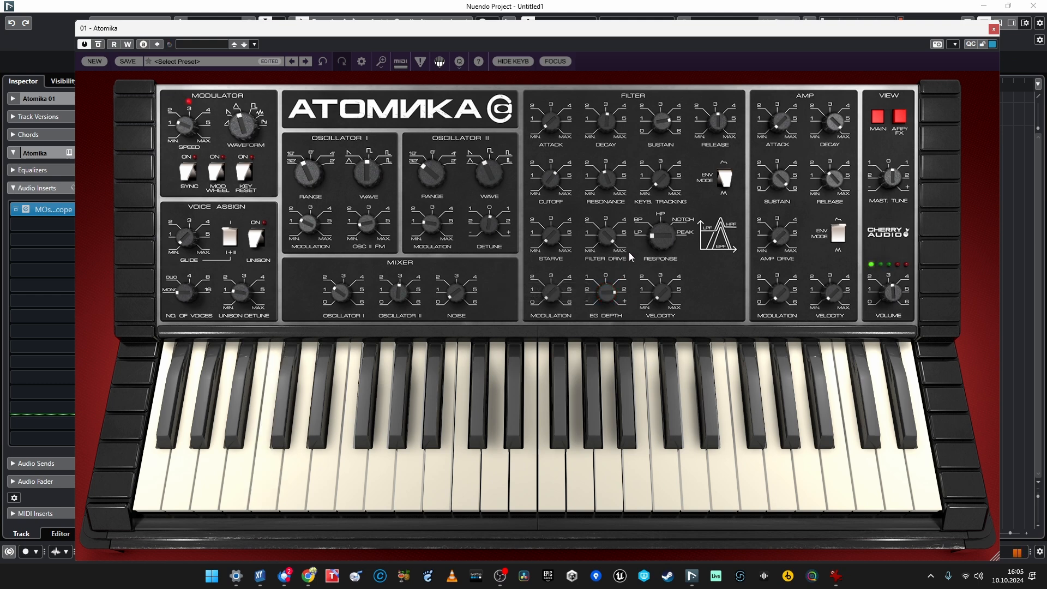
{"action": "left_click_drag", "start_coordinate": [662, 121], "coordinate": [669, 171]}
{"action": "left_click_drag", "start_coordinate": [613, 127], "coordinate": [608, 129]}
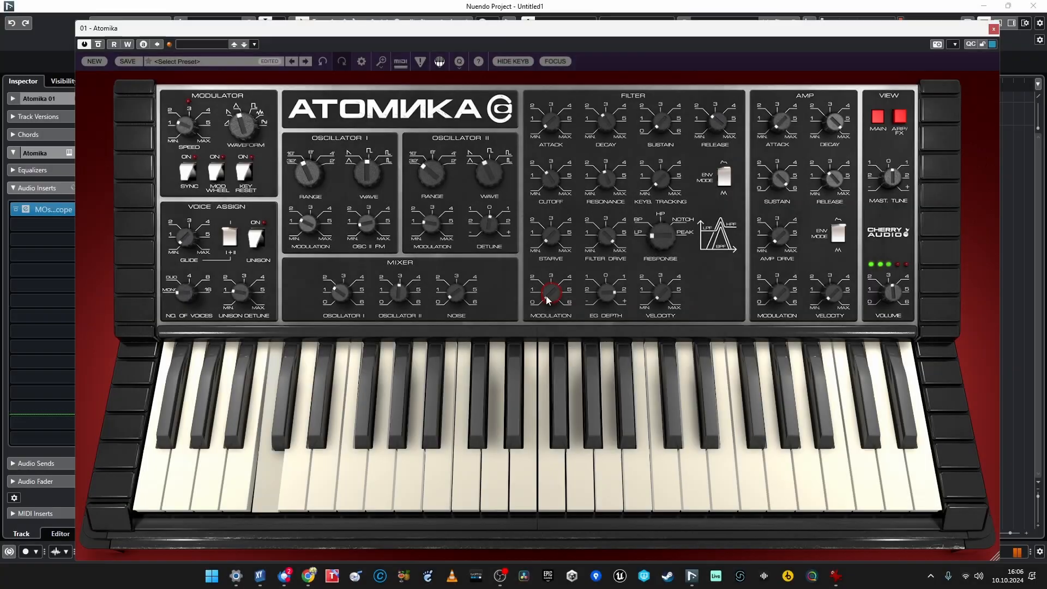
{"action": "left_click_drag", "start_coordinate": [547, 295], "coordinate": [566, 228]}
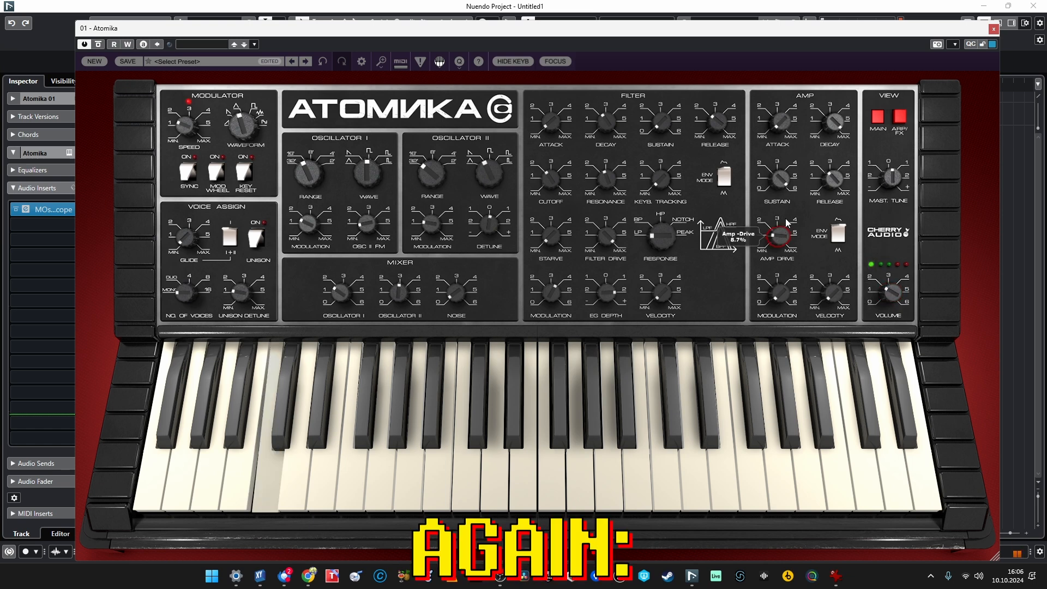
Sweep the Amp Drive up and back down, adjusting the output volume alongside it.
{"action": "left_click_drag", "start_coordinate": [786, 220], "coordinate": [806, 134]}
{"action": "left_click_drag", "start_coordinate": [895, 288], "coordinate": [899, 274]}
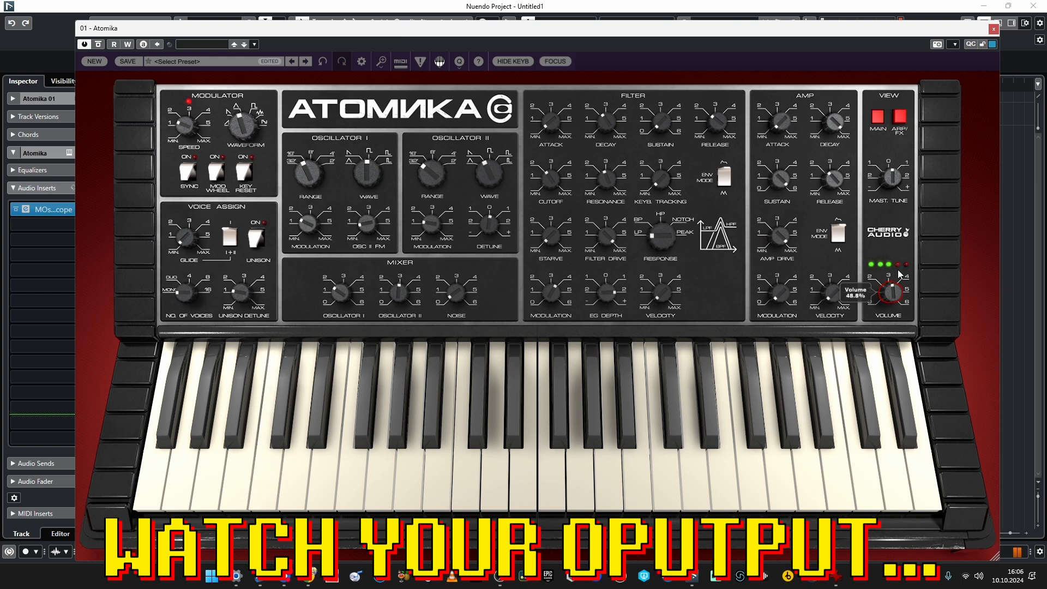
{"action": "left_click_drag", "start_coordinate": [780, 242], "coordinate": [793, 296]}
{"action": "left_click_drag", "start_coordinate": [883, 294], "coordinate": [886, 302]}
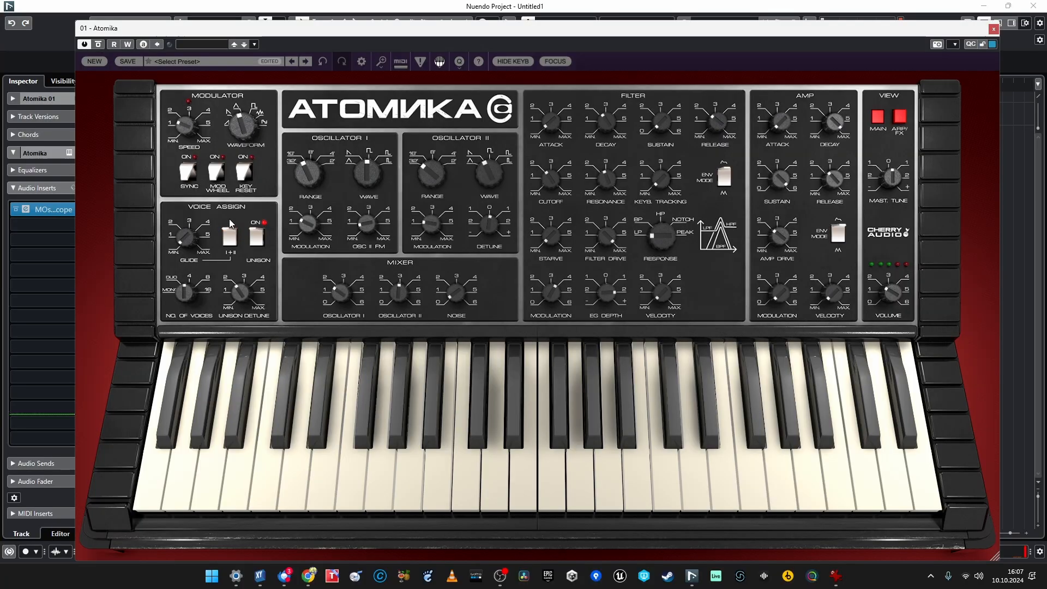
Toggle the glide's oscillator switch between I and I+II and back.
{"action": "left_click", "coordinate": [228, 238]}
{"action": "left_click", "coordinate": [228, 239]}
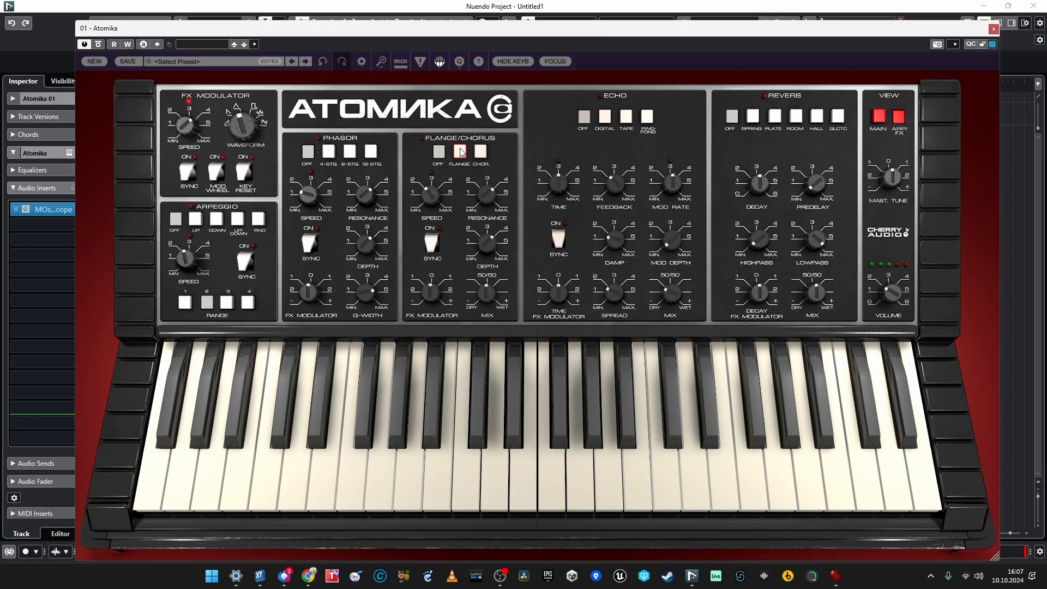
Switch the Flange/Chorus effect to chorus with depth at 100%, and adjust its mix and speed.
{"action": "left_click", "coordinate": [480, 155]}
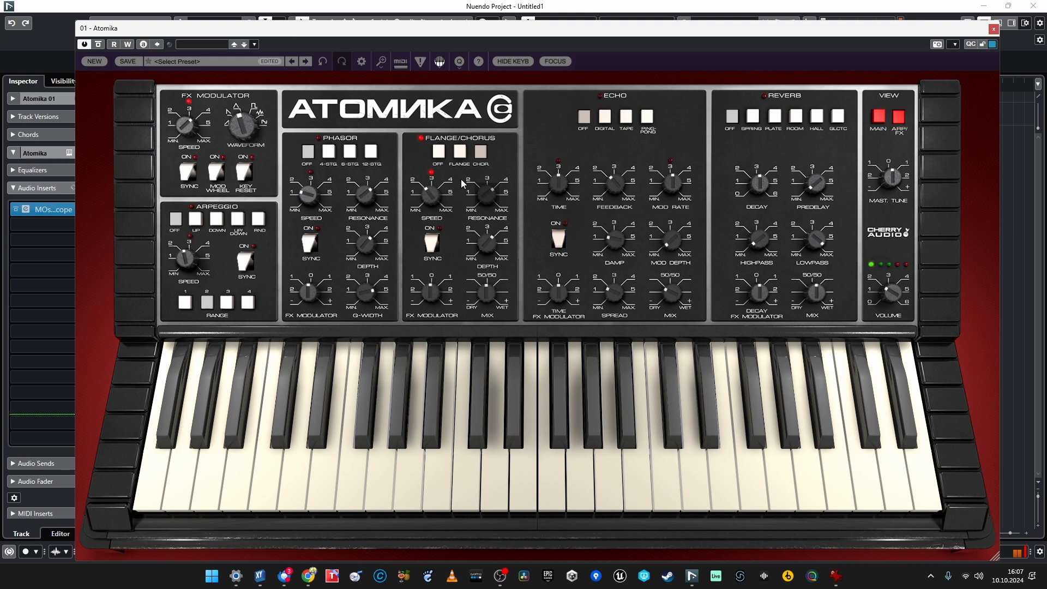
{"action": "left_click_drag", "start_coordinate": [495, 246], "coordinate": [505, 214]}
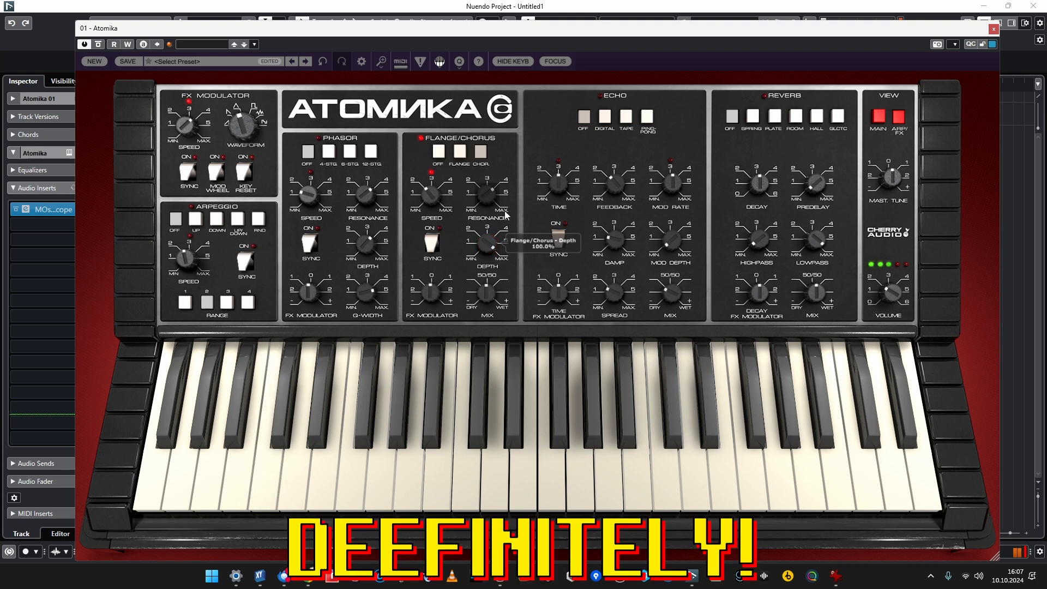
{"action": "left_click_drag", "start_coordinate": [485, 291], "coordinate": [482, 305]}
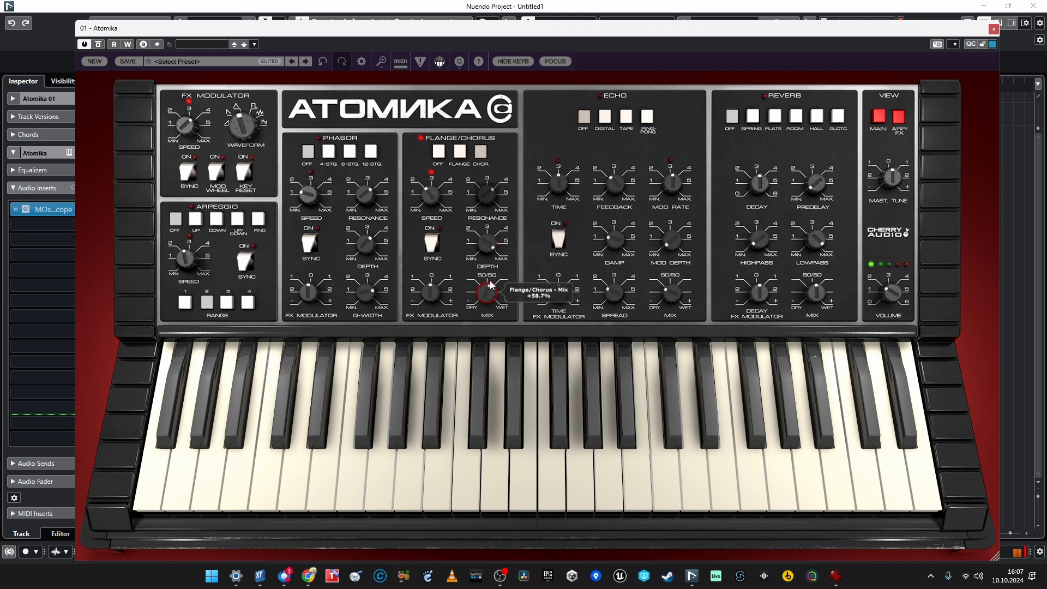
{"action": "left_click_drag", "start_coordinate": [431, 194], "coordinate": [424, 278]}
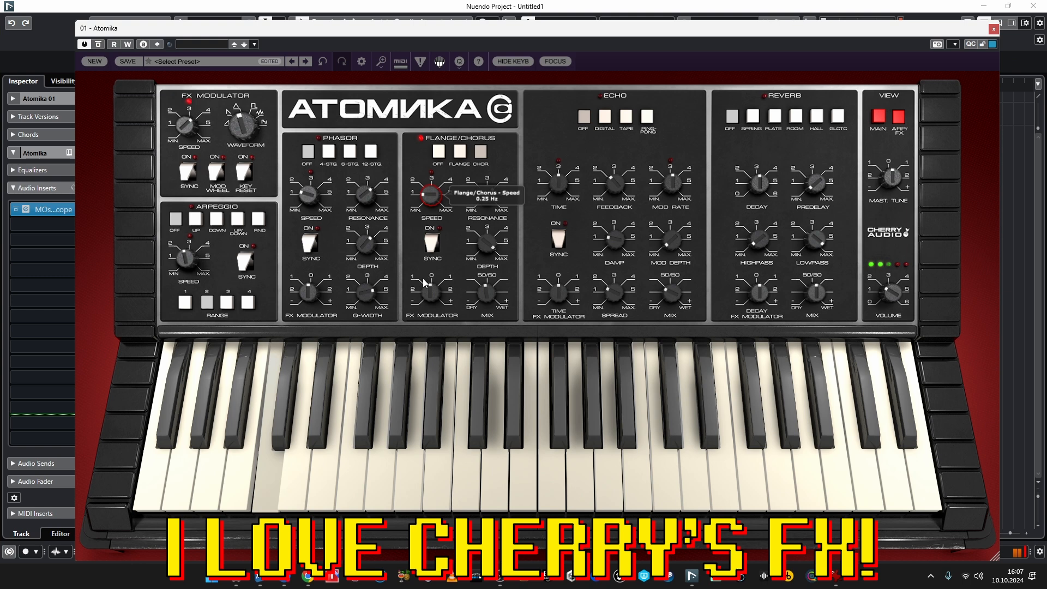
{"action": "left_click_drag", "start_coordinate": [429, 194], "coordinate": [431, 181]}
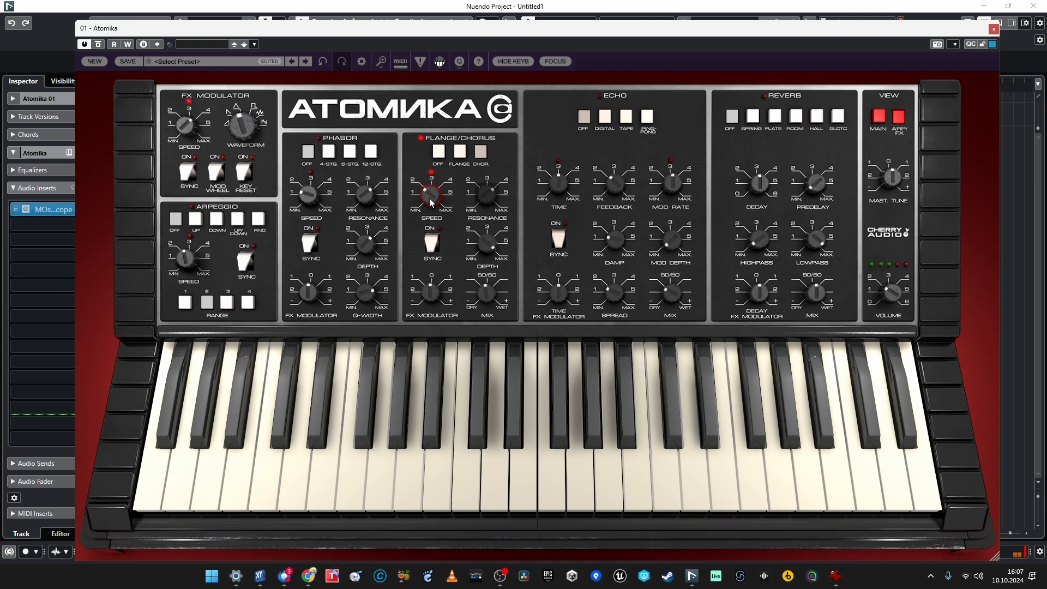
Try the echo's Digital, Tape and Ping Pong modes, and turn the echo back off.
{"action": "left_click", "coordinate": [605, 117]}
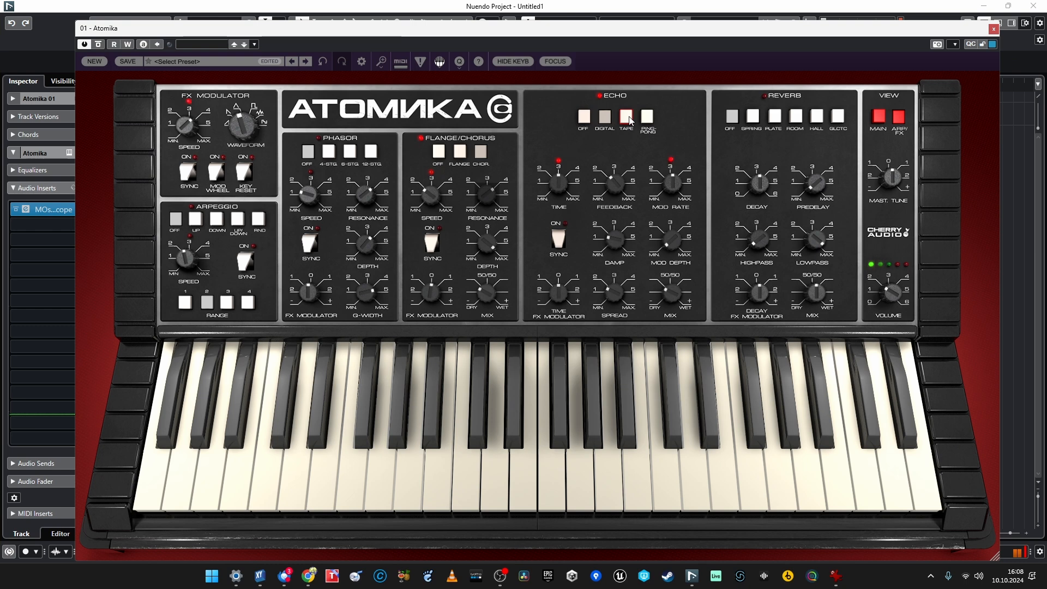
{"action": "left_click", "coordinate": [653, 118]}
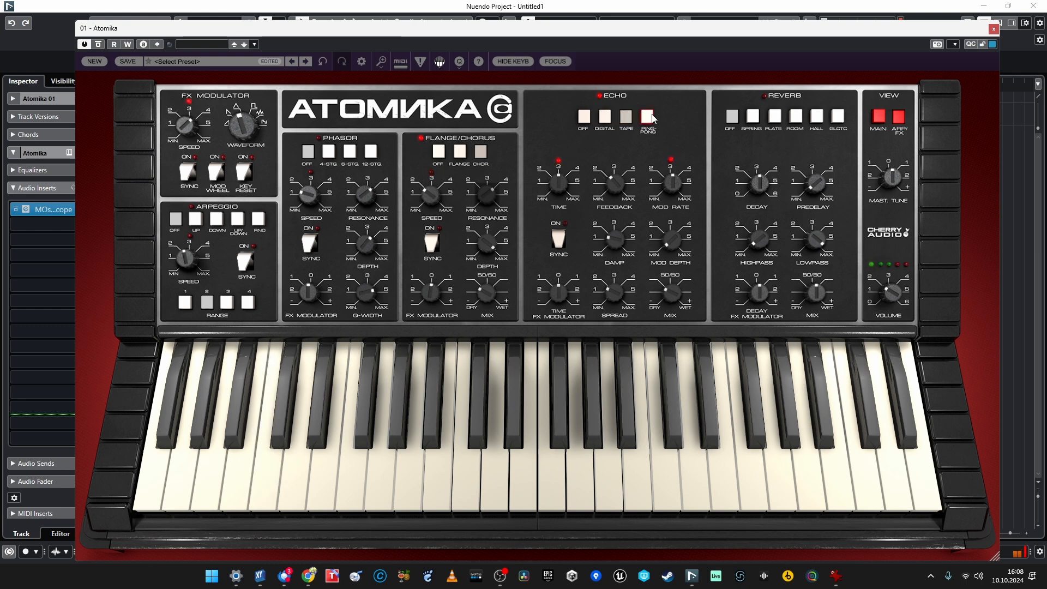
{"action": "left_click", "coordinate": [591, 118]}
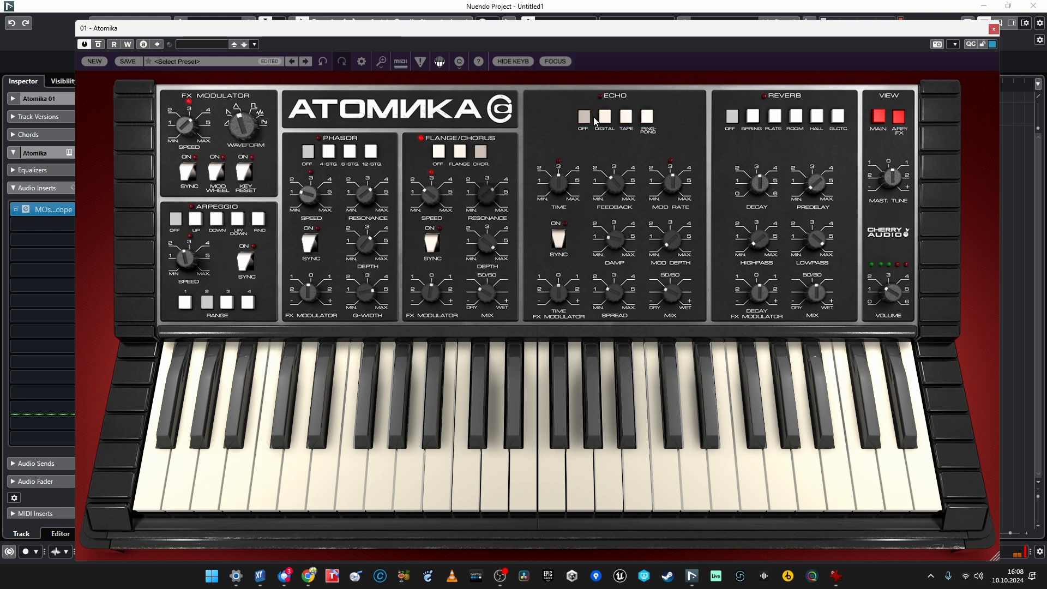
Try the phasor's 4-stage, 8-stage and 12-stage modes, and turn the phasor back off.
{"action": "left_click", "coordinate": [331, 149]}
{"action": "left_click", "coordinate": [351, 149]}
{"action": "left_click", "coordinate": [374, 151]}
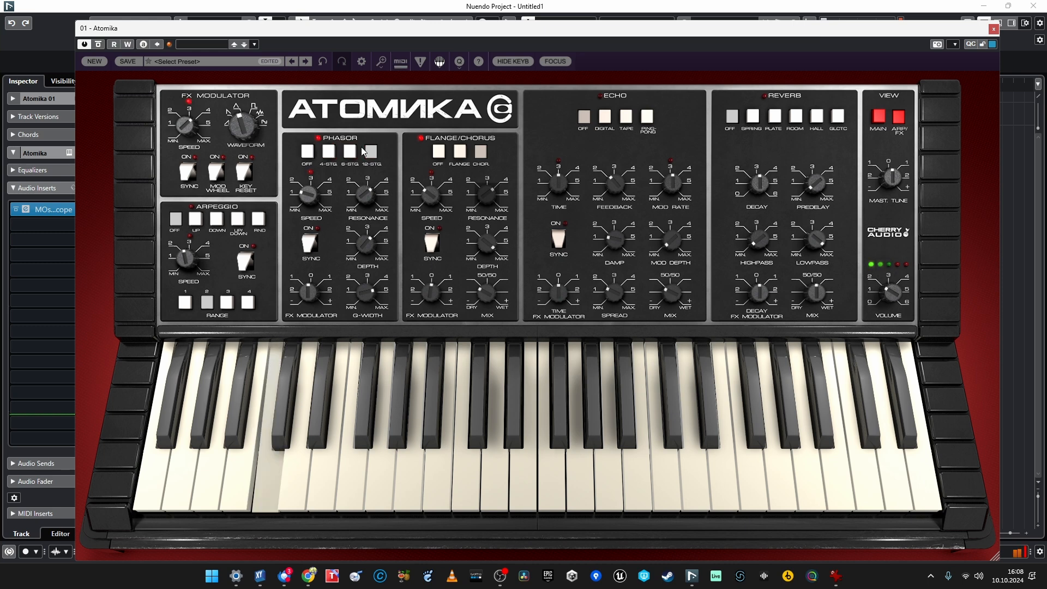
{"action": "left_click", "coordinate": [307, 151]}
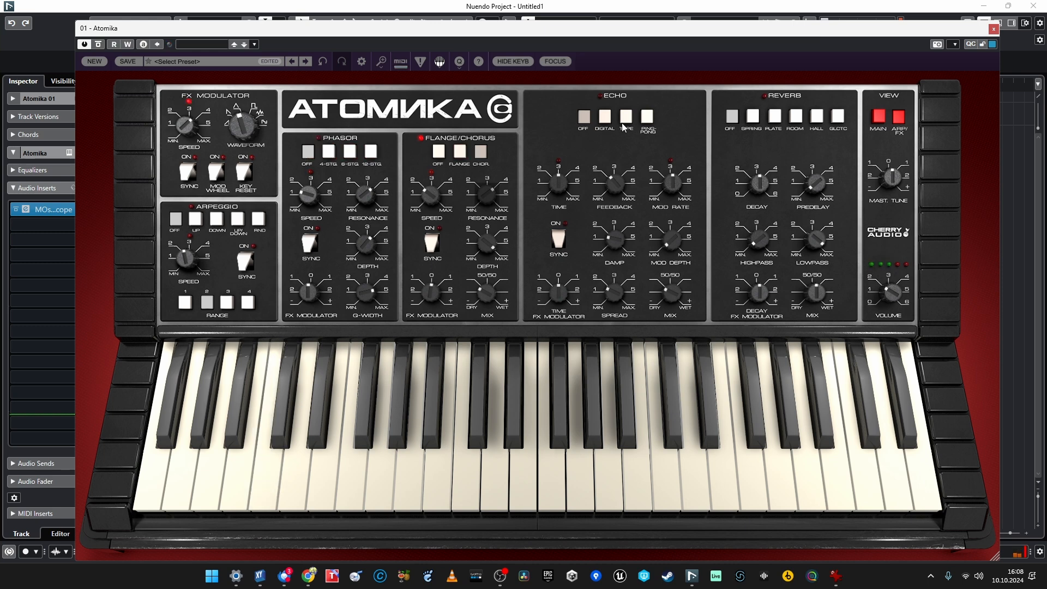
Try the Spring, Plate, Room, Hall and GLCTC reverb types, leaving the reverb on Hall.
{"action": "left_click", "coordinate": [753, 116]}
{"action": "left_click", "coordinate": [775, 116]}
{"action": "left_click", "coordinate": [796, 117]}
{"action": "left_click", "coordinate": [818, 116]}
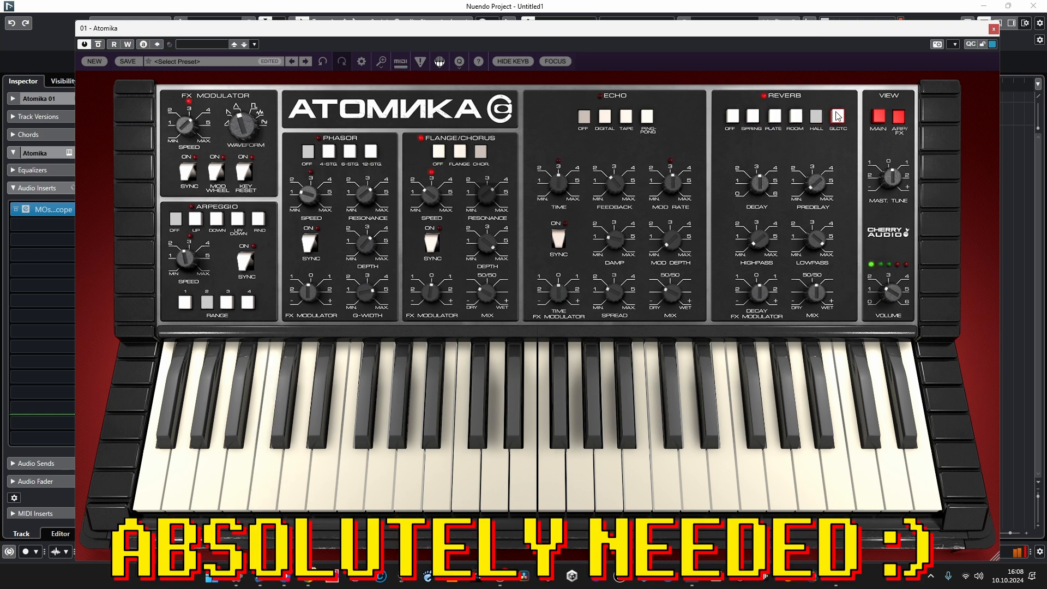
{"action": "left_click", "coordinate": [840, 117]}
{"action": "left_click", "coordinate": [821, 118]}
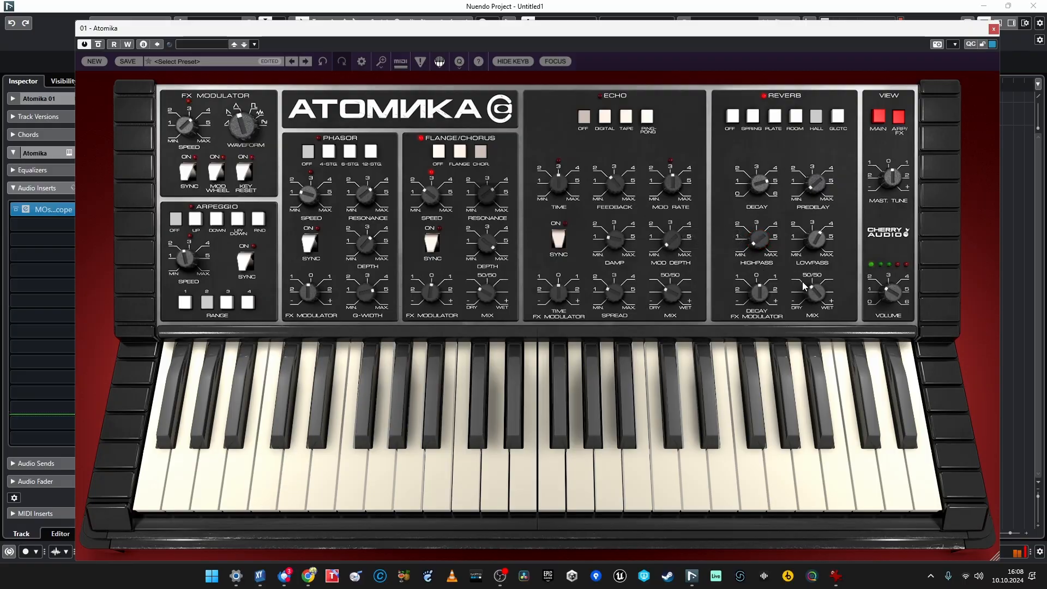
{"action": "mouse_move", "coordinate": [816, 298]}
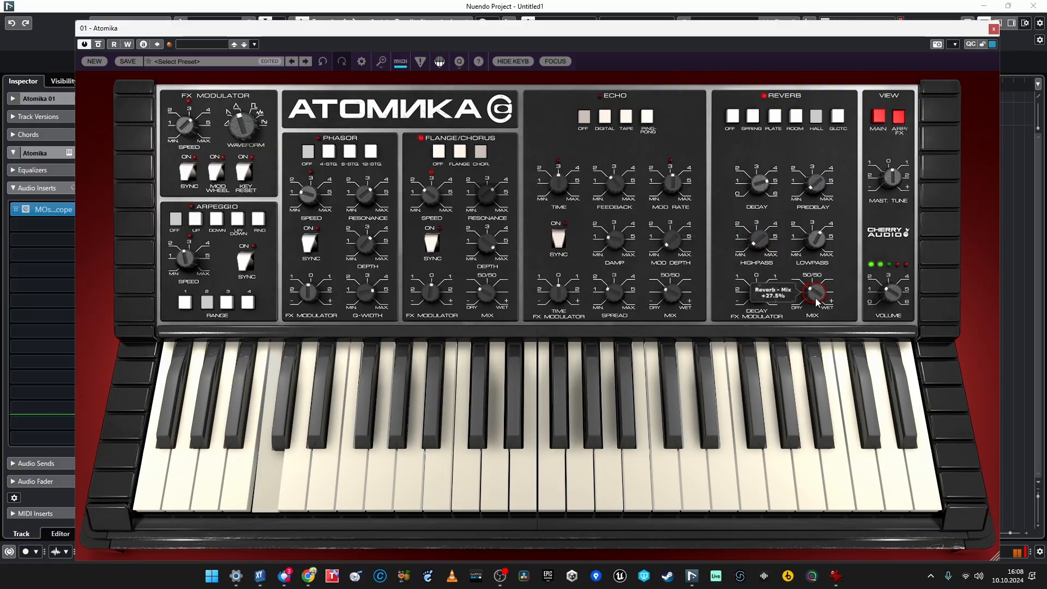